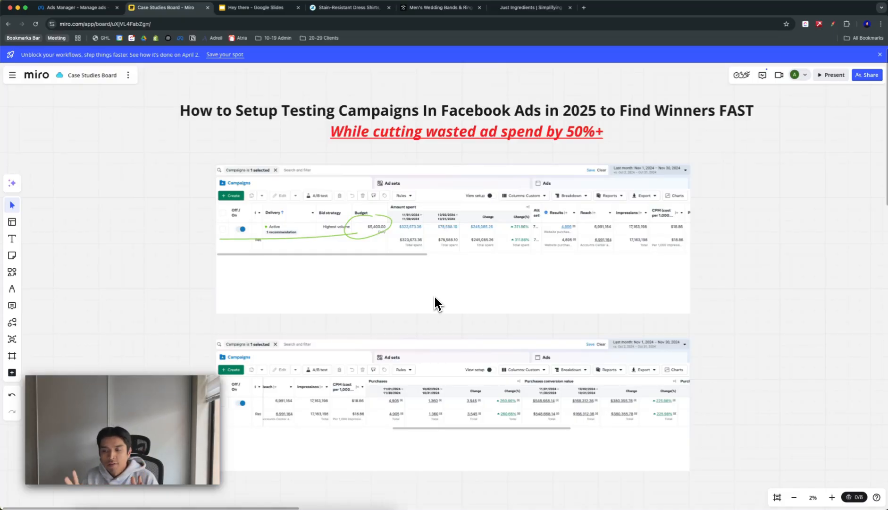
Examine the November 2024 campaign results on the case studies board, covering budget, amount spent, purchases and conversion value
{"action": "scroll", "coordinate": [438, 303], "scroll_direction": "up", "scroll_amount": 3}
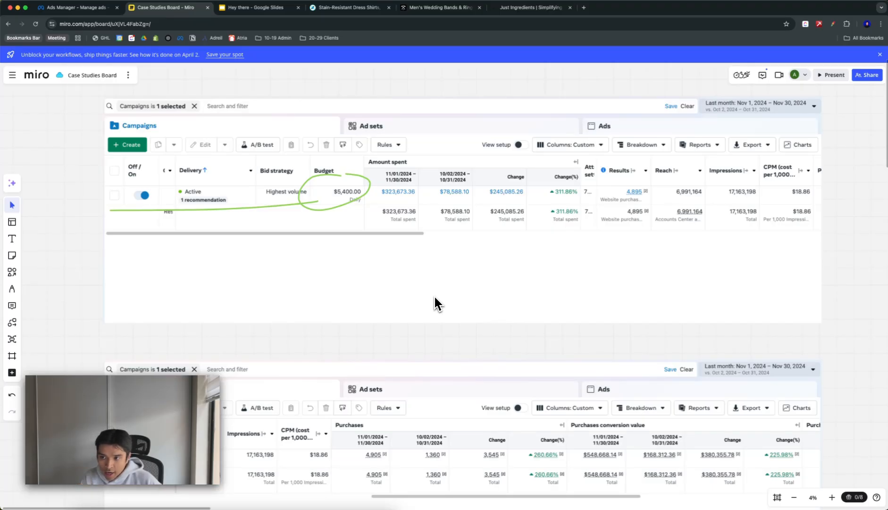
{"action": "scroll", "coordinate": [438, 303], "scroll_direction": "up", "scroll_amount": 4}
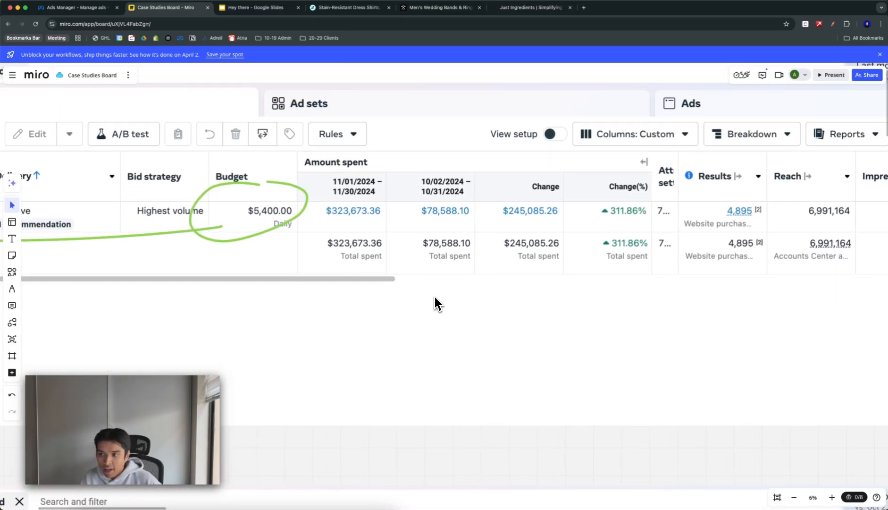
{"action": "scroll", "coordinate": [438, 304], "scroll_direction": "up", "scroll_amount": 1}
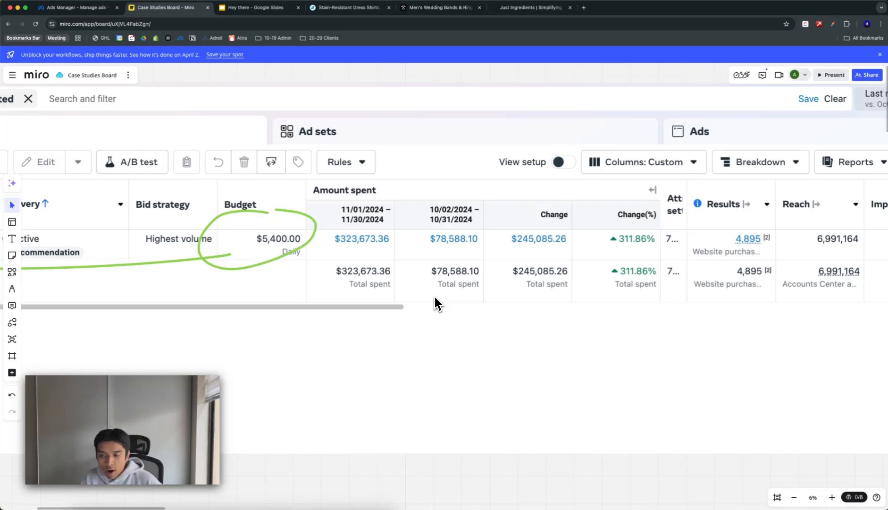
{"action": "scroll", "coordinate": [435, 298], "scroll_direction": "right", "scroll_amount": 2}
{"action": "scroll", "coordinate": [435, 298], "scroll_direction": "down", "scroll_amount": 1}
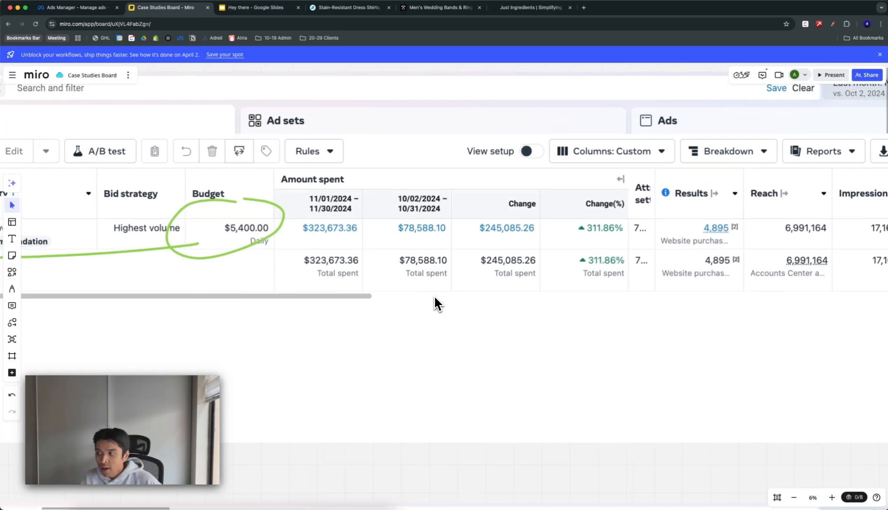
{"action": "scroll", "coordinate": [438, 304], "scroll_direction": "right", "scroll_amount": 10}
{"action": "scroll", "coordinate": [438, 303], "scroll_direction": "up", "scroll_amount": 2}
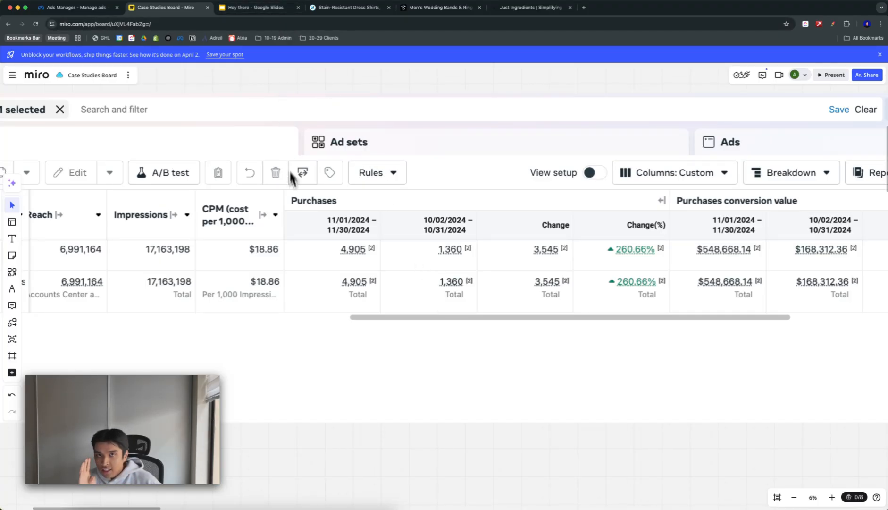
{"action": "scroll", "coordinate": [291, 178], "scroll_direction": "down", "scroll_amount": 3}
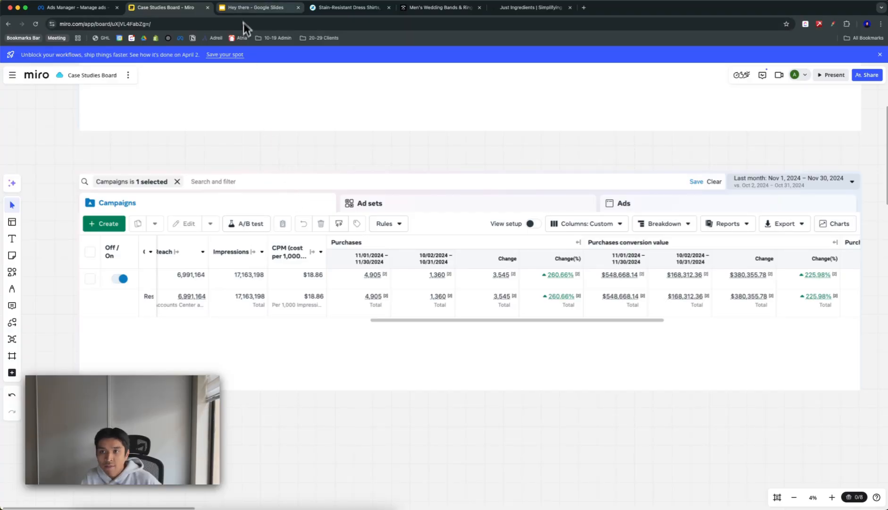
Switch to Google Slides to view the pets and clothing client results, and look over the open brand store websites
{"action": "left_click", "coordinate": [246, 8]}
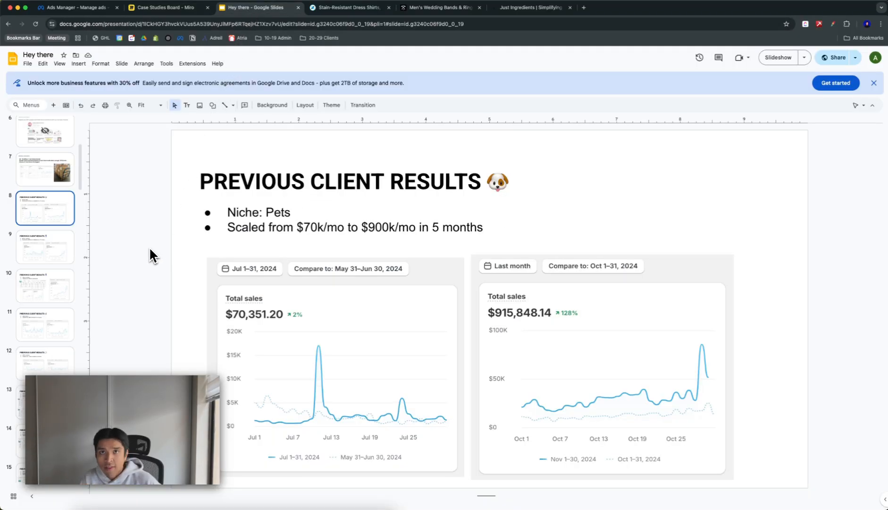
{"action": "left_click", "coordinate": [56, 261]}
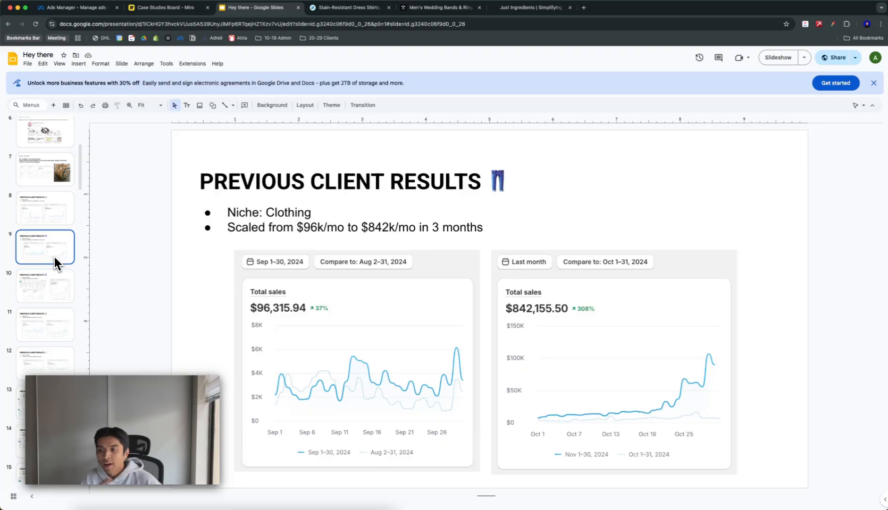
{"action": "left_click", "coordinate": [327, 12]}
{"action": "left_click", "coordinate": [414, 12]}
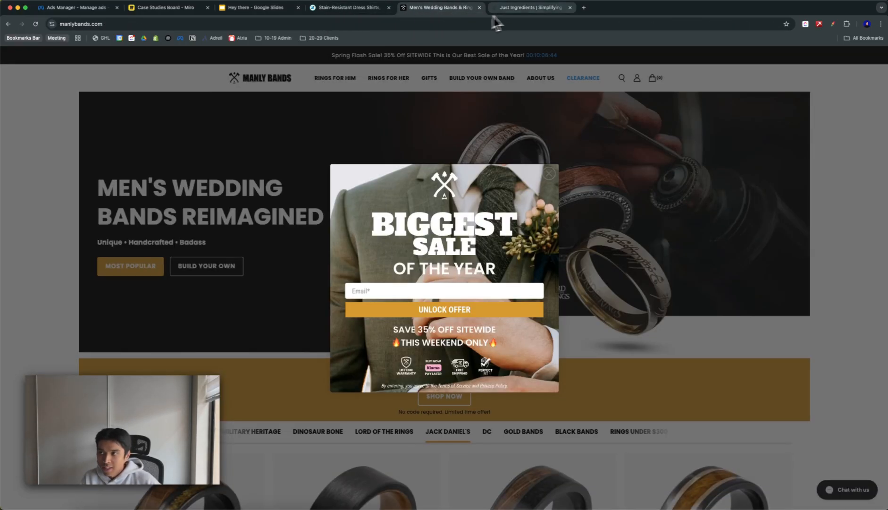
{"action": "left_click", "coordinate": [518, 13]}
{"action": "left_click", "coordinate": [598, 186]}
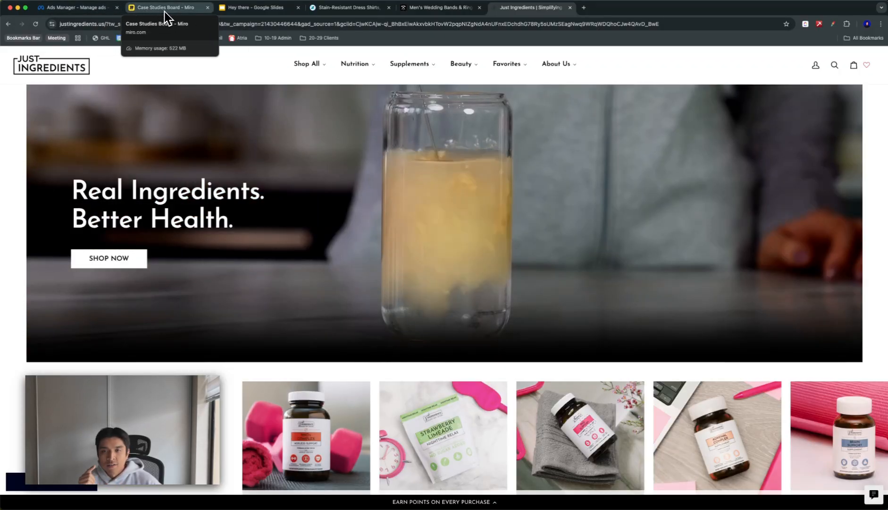
Return to the Miro case studies board and review its title and campaign result screenshots
{"action": "left_click", "coordinate": [165, 9]}
{"action": "scroll", "coordinate": [347, 287], "scroll_direction": "up", "scroll_amount": 5}
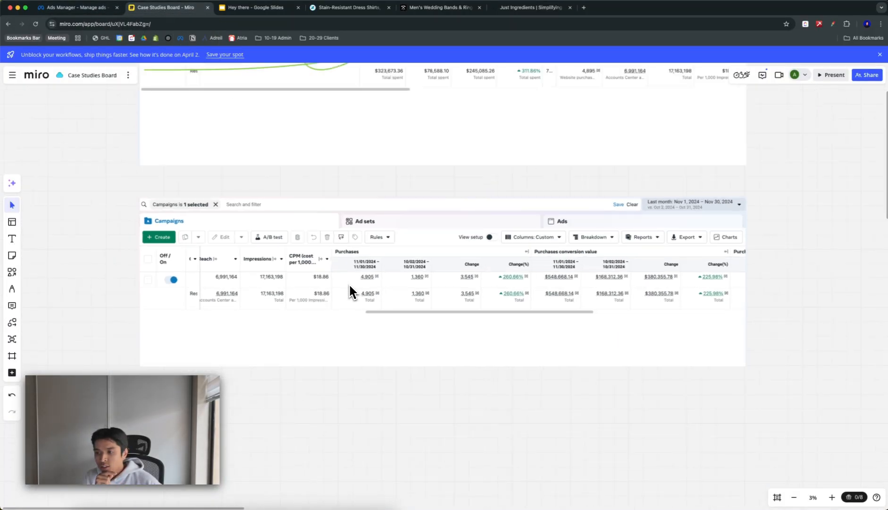
{"action": "scroll", "coordinate": [350, 285], "scroll_direction": "up", "scroll_amount": 5}
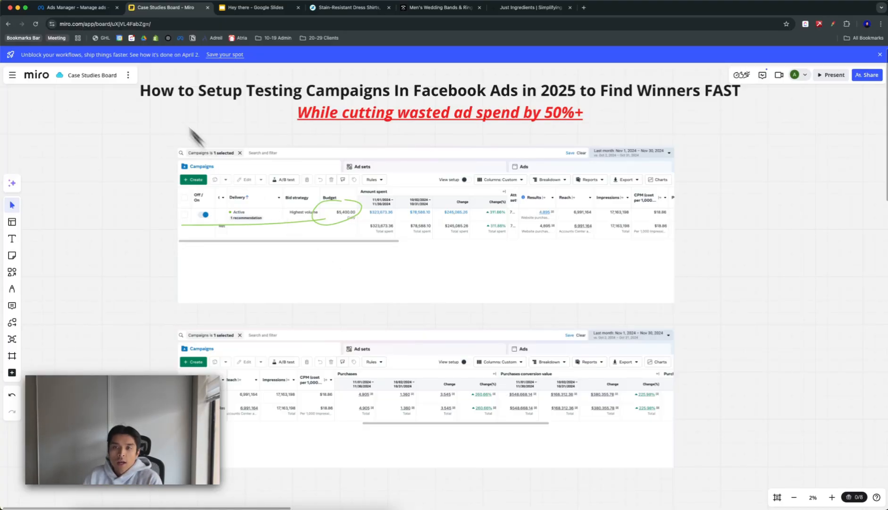
Switch to Meta Ads Manager, enlarge the page, and create a new auction campaign with the Sales objective and manual setup
{"action": "left_click", "coordinate": [95, 10]}
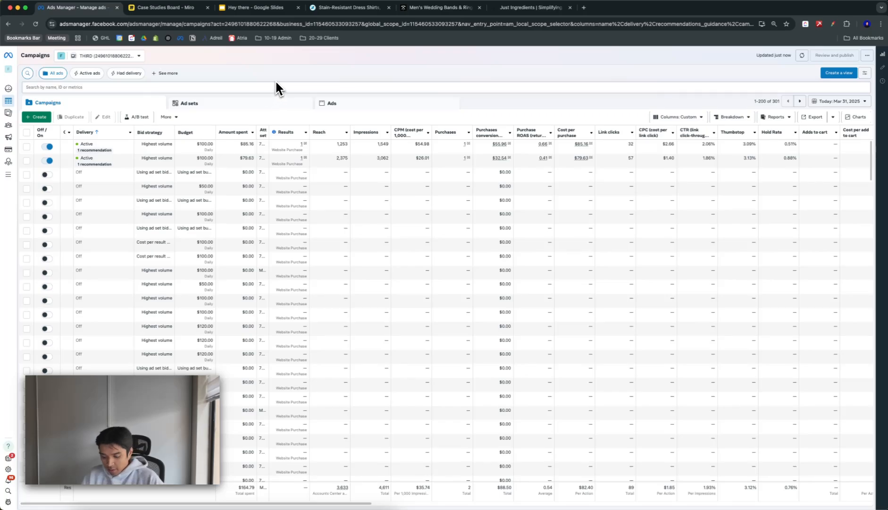
{"action": "key", "text": "super+equal"}
{"action": "key", "text": "super+equal"}
{"action": "key", "text": "super+equal"}
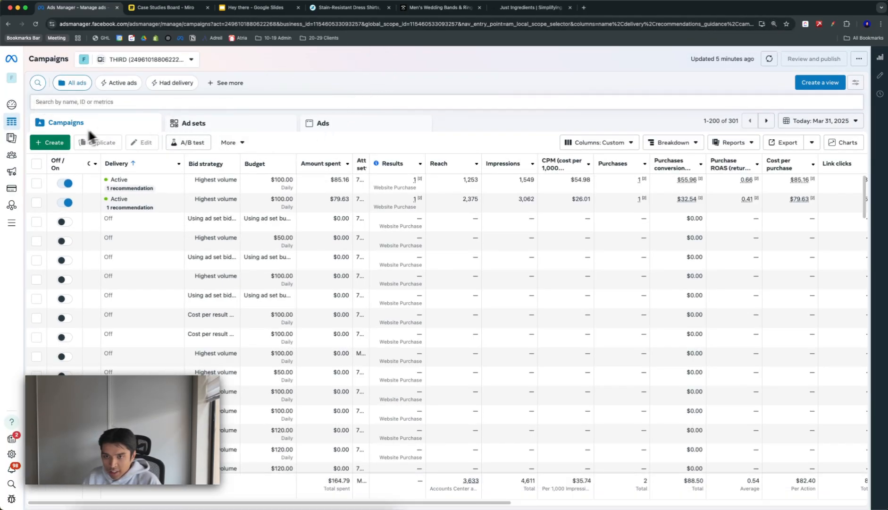
{"action": "left_click", "coordinate": [53, 143]}
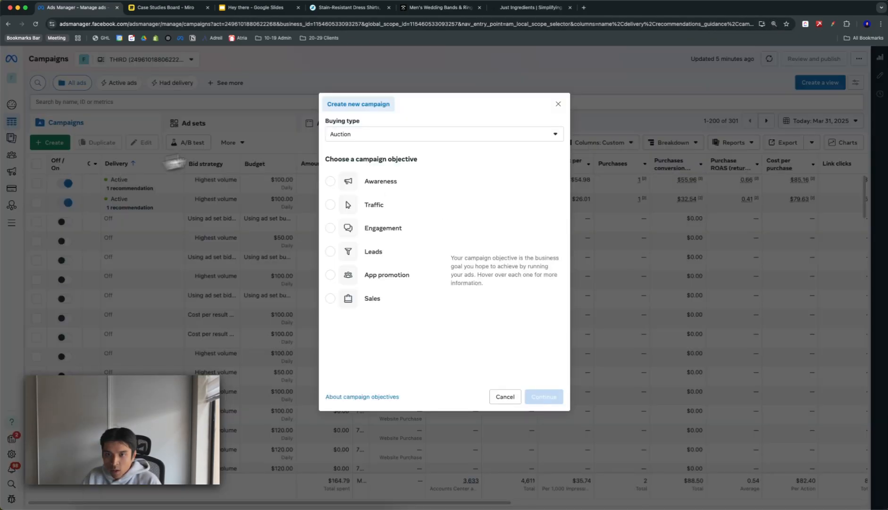
{"action": "left_click", "coordinate": [382, 298]}
{"action": "left_click", "coordinate": [555, 398]}
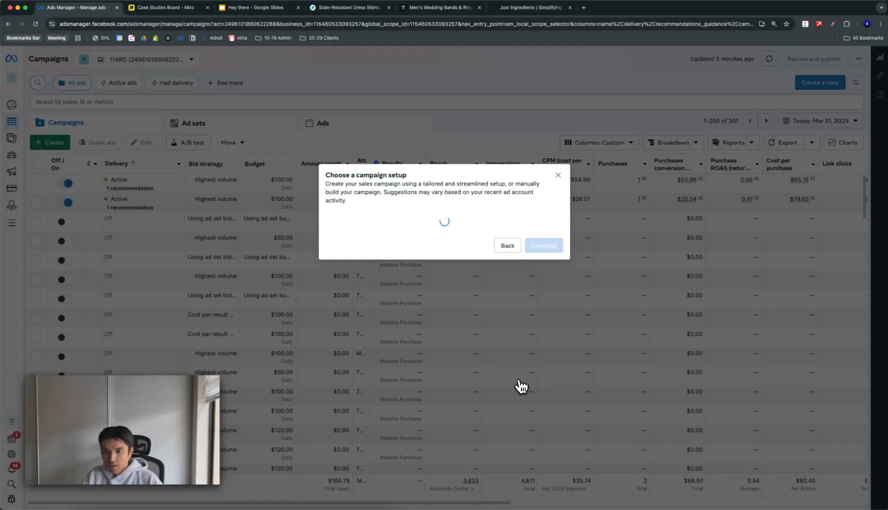
{"action": "left_click", "coordinate": [448, 283]}
{"action": "left_click", "coordinate": [553, 314]}
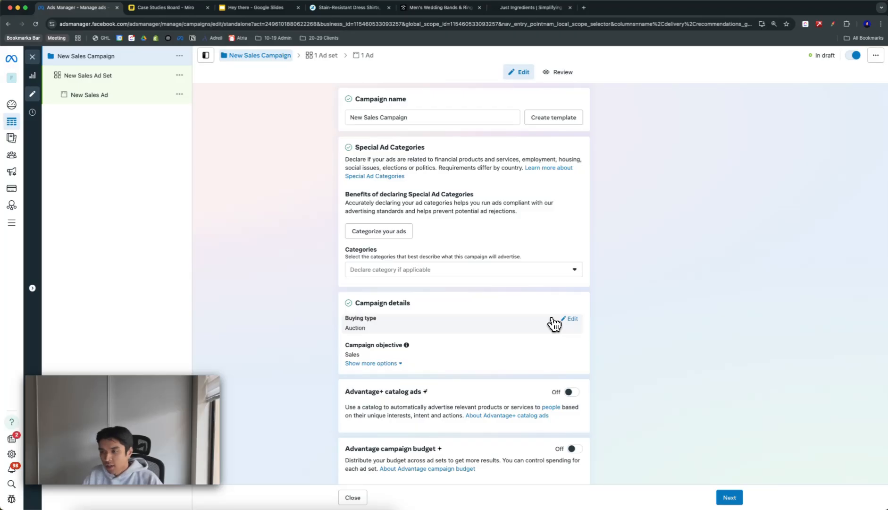
Rename the campaign as "CBO | Prospecting | Product NAME | LC | USA"
{"action": "left_click_drag", "start_coordinate": [409, 119], "coordinate": [336, 112]}
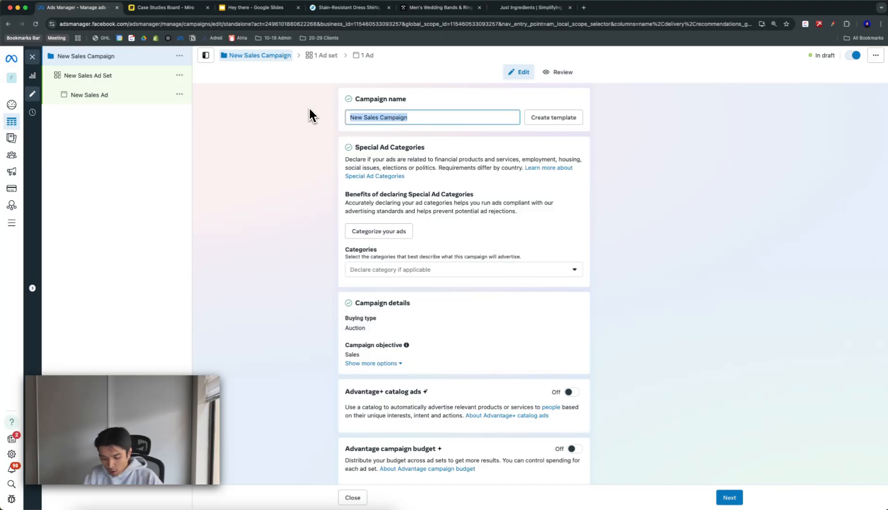
{"action": "type", "text": "CBO | "}
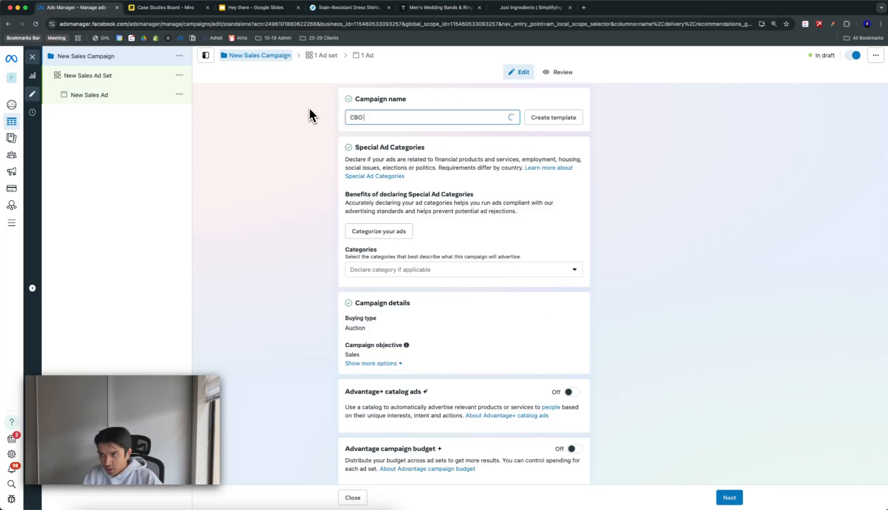
{"action": "type", "text": "P"}
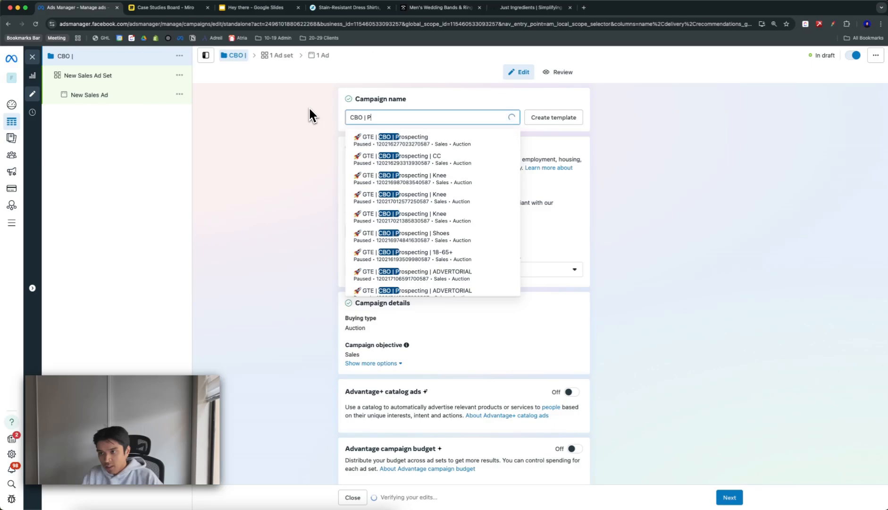
{"action": "type", "text": "rospecting |"}
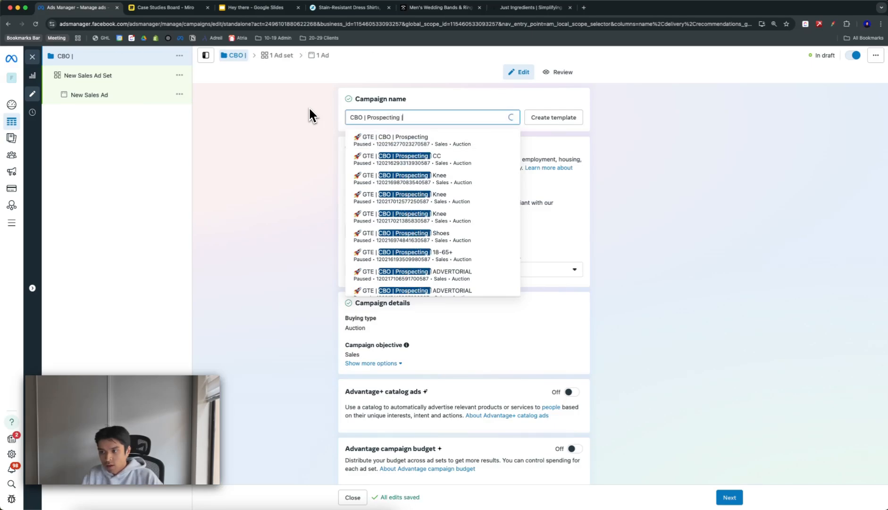
{"action": "type", "text": " P"}
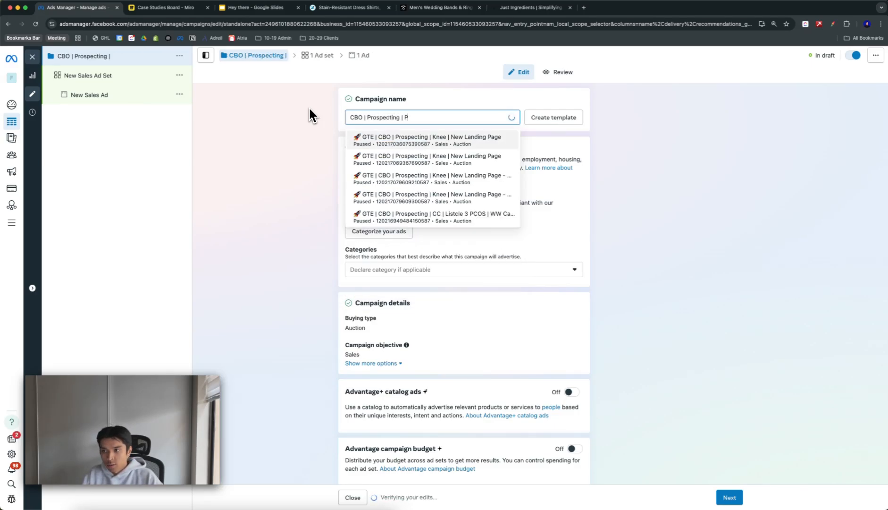
{"action": "type", "text": "roduct NAME |"}
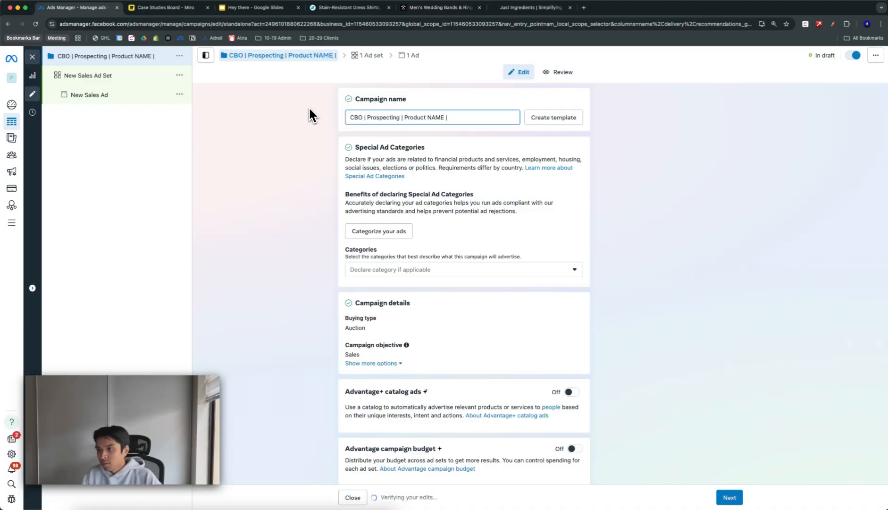
{"action": "type", "text": " LC"}
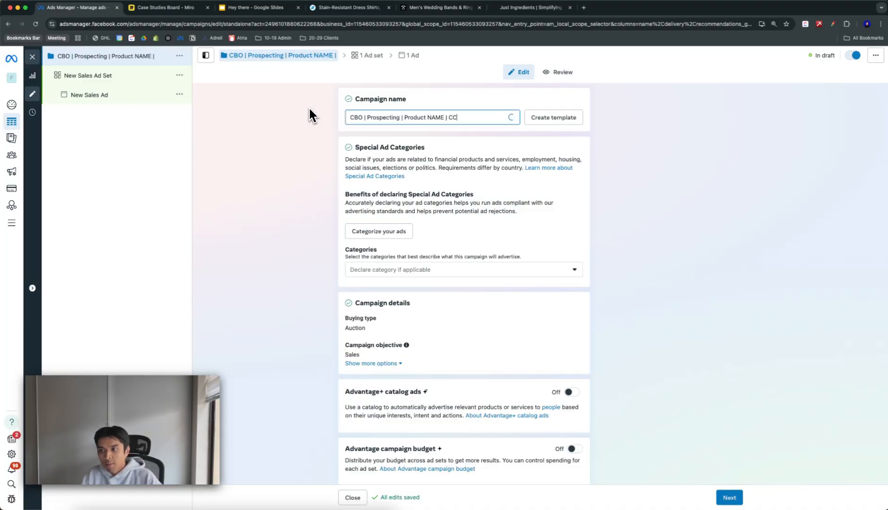
{"action": "type", "text": " |"}
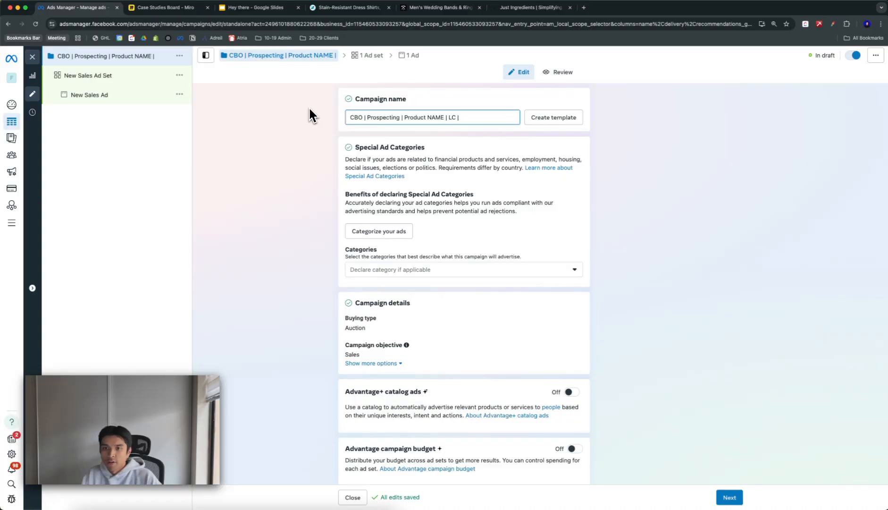
{"action": "type", "text": " USA"}
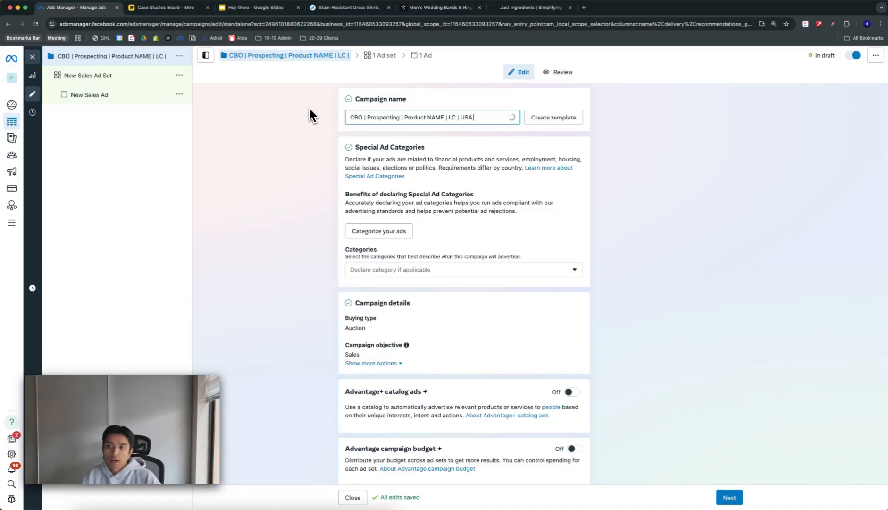
{"action": "left_click", "coordinate": [272, 124]}
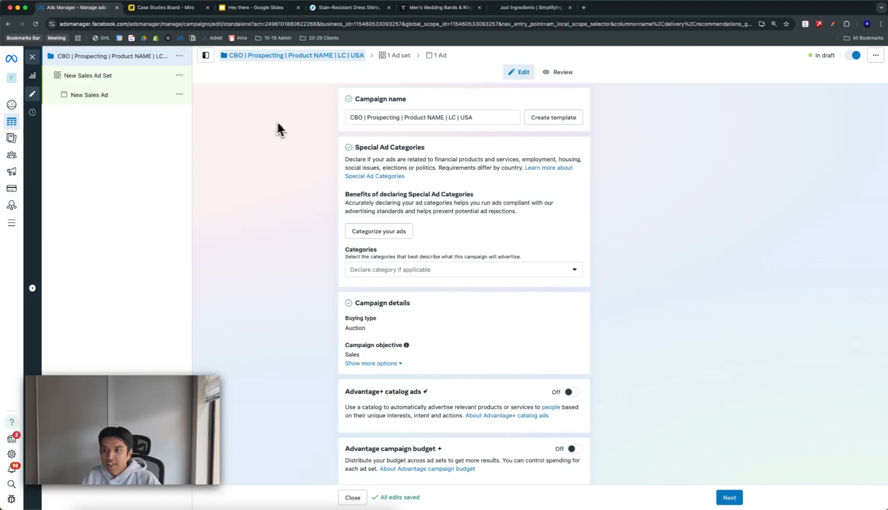
Turn on Advantage campaign budget for the campaign and set its daily budget to $100
{"action": "scroll", "coordinate": [324, 167], "scroll_direction": "down", "scroll_amount": 4}
{"action": "left_click", "coordinate": [574, 277]}
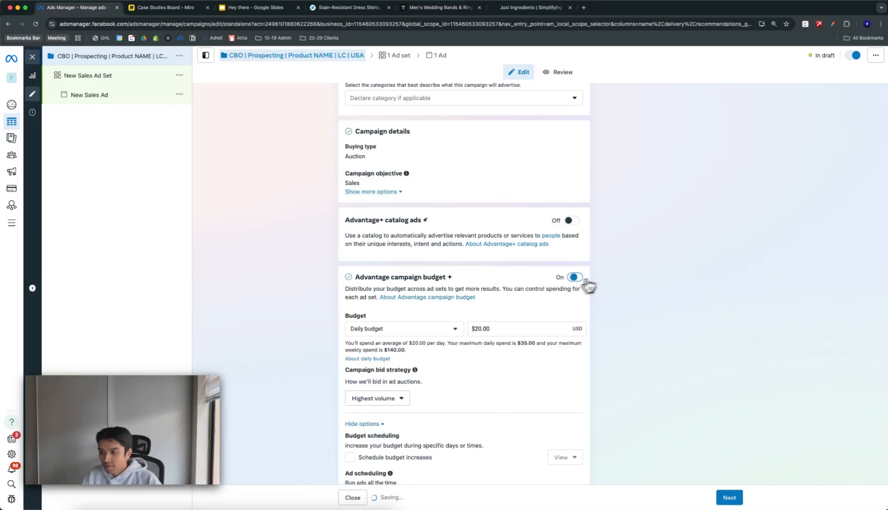
{"action": "left_click_drag", "start_coordinate": [496, 330], "coordinate": [458, 332]}
{"action": "type", "text": "100"}
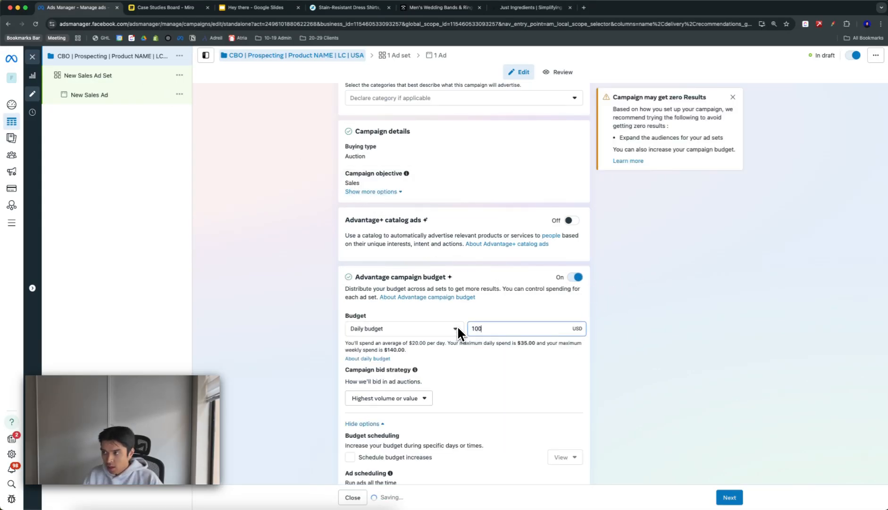
{"action": "left_click", "coordinate": [664, 307]}
Proceed to the new sales ad set, set its conversion location to Website and choose the God Tier Ecom Pixel dataset
{"action": "scroll", "coordinate": [452, 330], "scroll_direction": "down", "scroll_amount": 3}
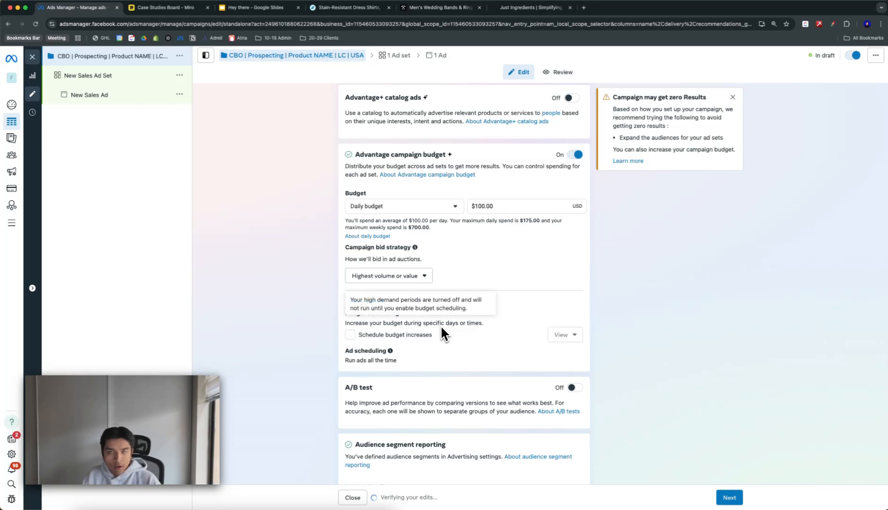
{"action": "scroll", "coordinate": [314, 292], "scroll_direction": "down", "scroll_amount": 1}
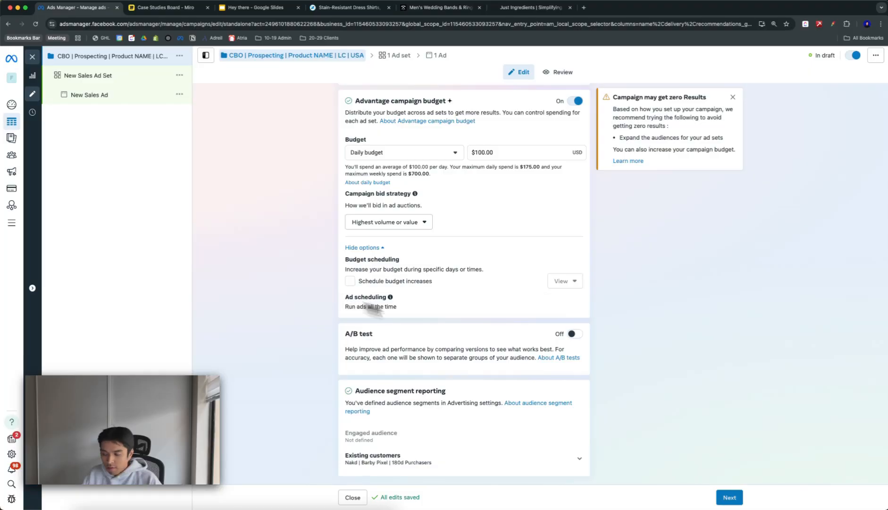
{"action": "left_click", "coordinate": [735, 499]}
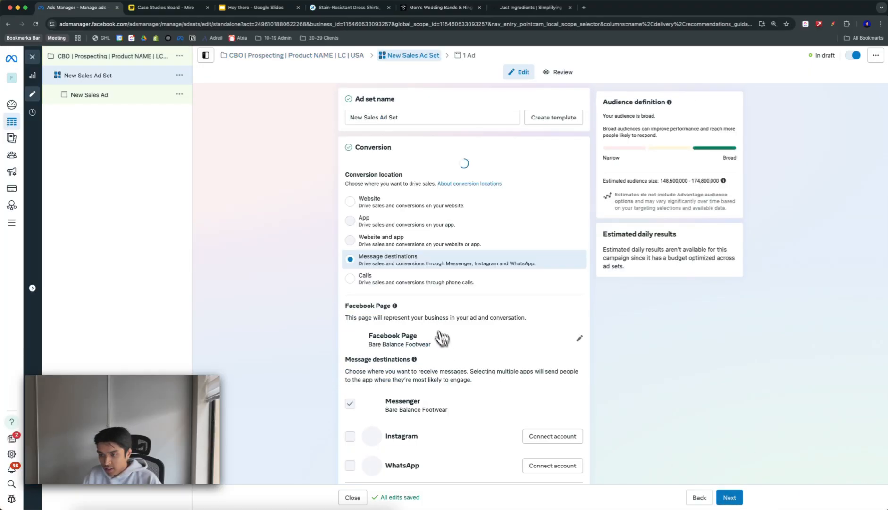
{"action": "left_click", "coordinate": [350, 192]}
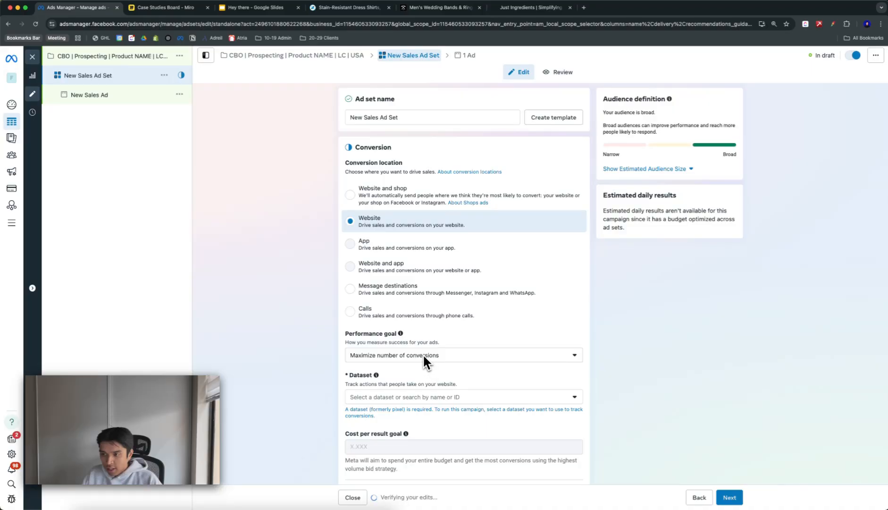
{"action": "scroll", "coordinate": [367, 376], "scroll_direction": "down", "scroll_amount": 2}
{"action": "left_click", "coordinate": [392, 359]}
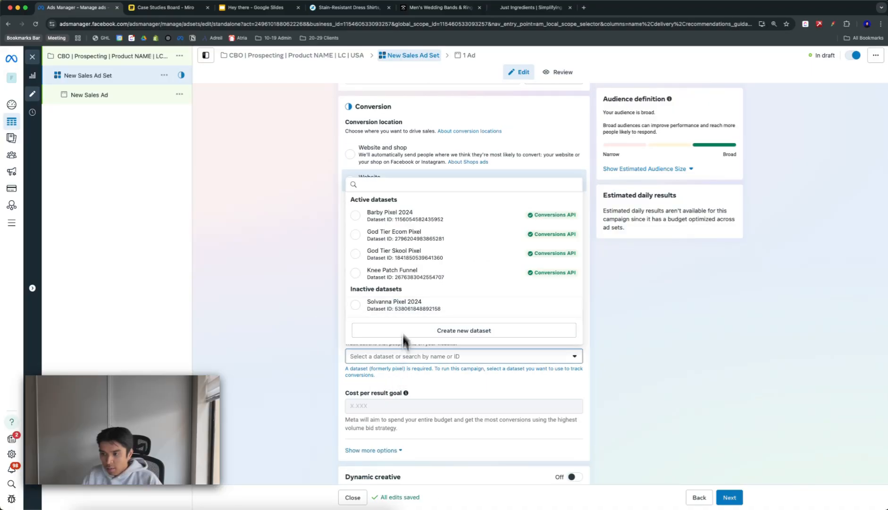
{"action": "left_click", "coordinate": [397, 235]}
{"action": "scroll", "coordinate": [285, 253], "scroll_direction": "up", "scroll_amount": 2}
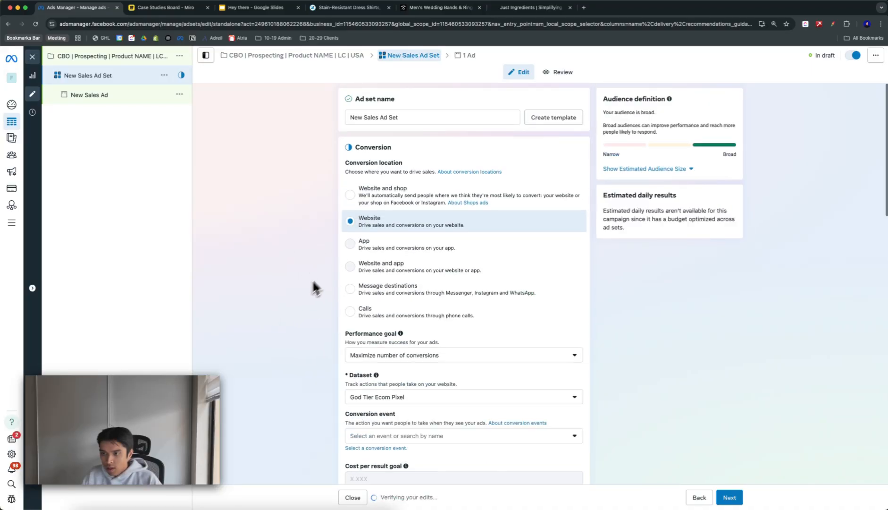
Rename the new sales ad set as "Broad | Batch 001"
{"action": "left_click_drag", "start_coordinate": [410, 121], "coordinate": [338, 111]}
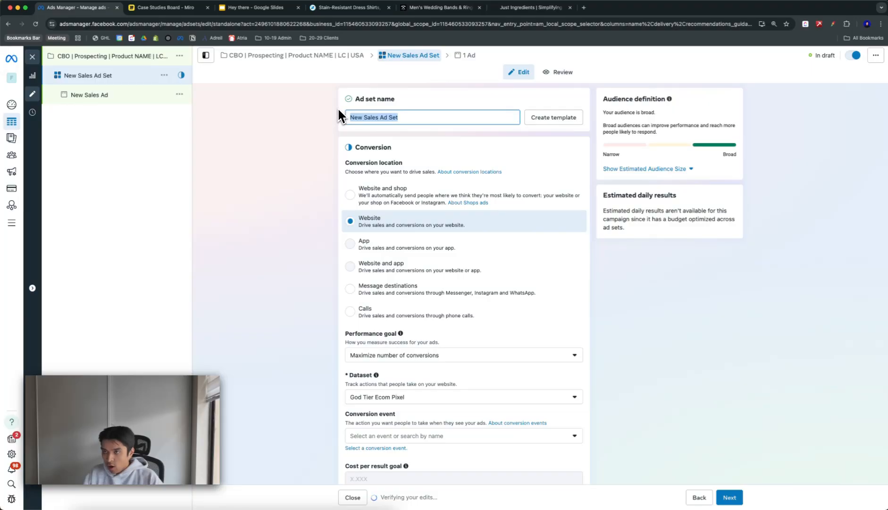
{"action": "type", "text": "Broad"}
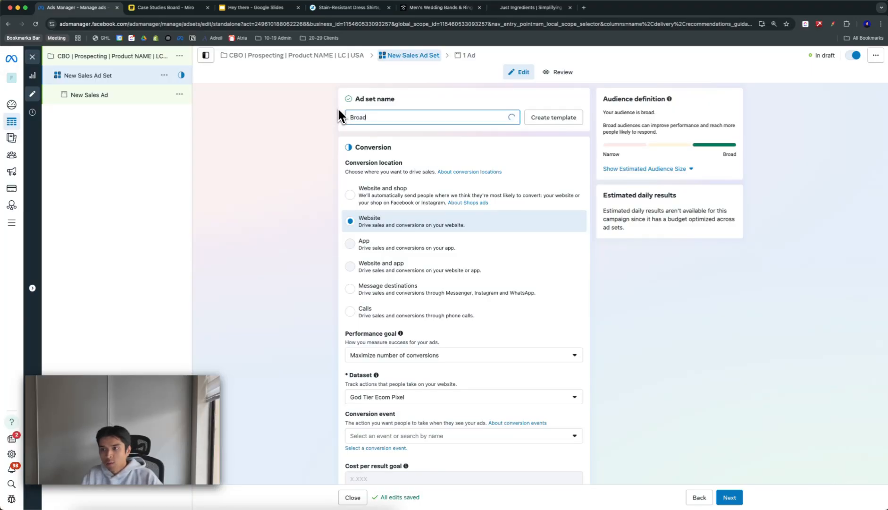
{"action": "type", "text": " | Batch 01"}
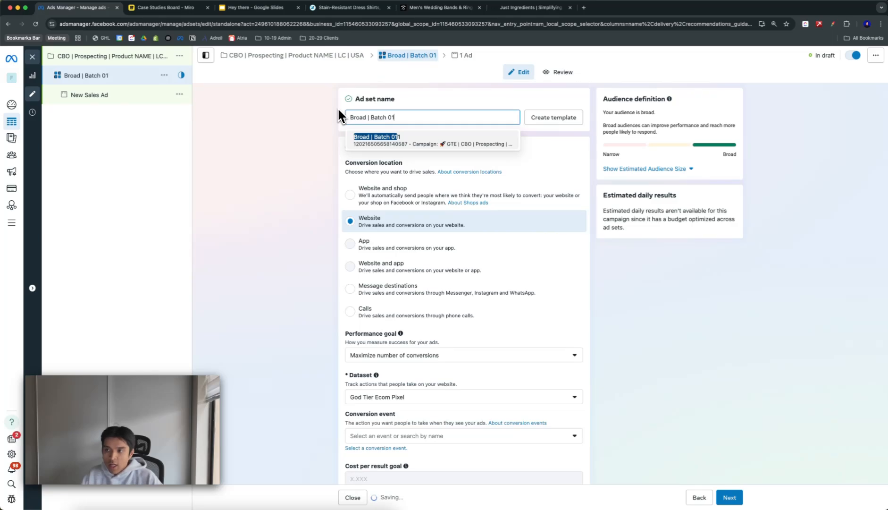
{"action": "key", "text": "BackSpace"}
{"action": "type", "text": "01"}
{"action": "left_click", "coordinate": [230, 121]}
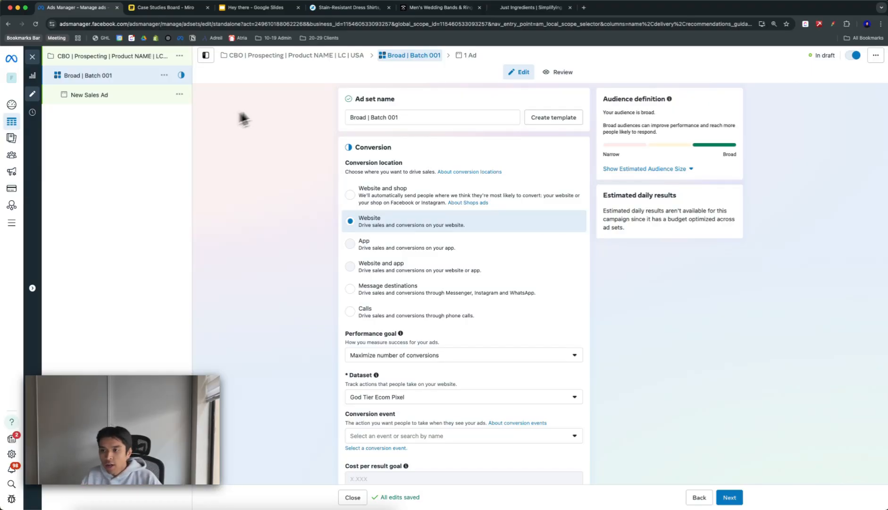
{"action": "mouse_move", "coordinate": [434, 122]}
{"action": "left_mouse_down"}
{"action": "mouse_move", "coordinate": [334, 124]}
{"action": "mouse_move", "coordinate": [420, 121]}
{"action": "left_mouse_up"}
{"action": "left_click", "coordinate": [323, 124]}
{"action": "left_click", "coordinate": [317, 219]}
Search the ad set's conversion events for "purchase" and choose Purchase as the conversion event
{"action": "scroll", "coordinate": [316, 221], "scroll_direction": "down", "scroll_amount": 2}
{"action": "scroll", "coordinate": [319, 229], "scroll_direction": "up", "scroll_amount": 2}
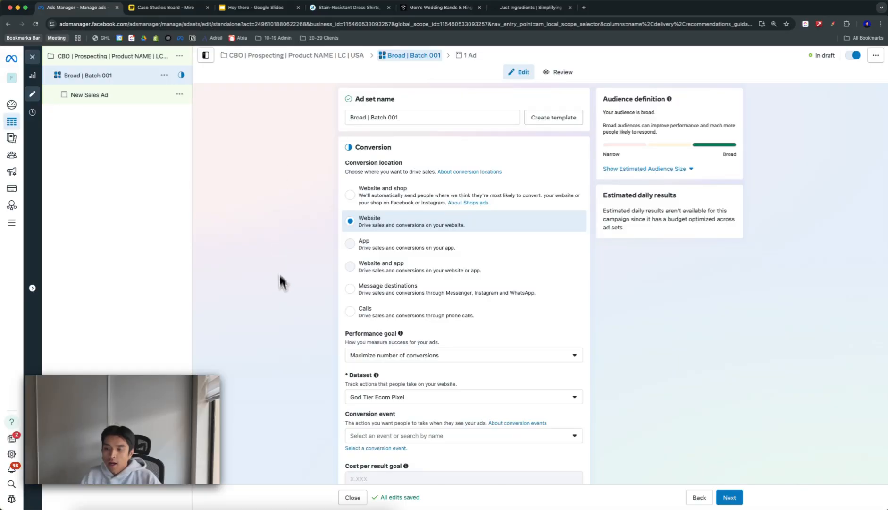
{"action": "scroll", "coordinate": [281, 293], "scroll_direction": "down", "scroll_amount": 2}
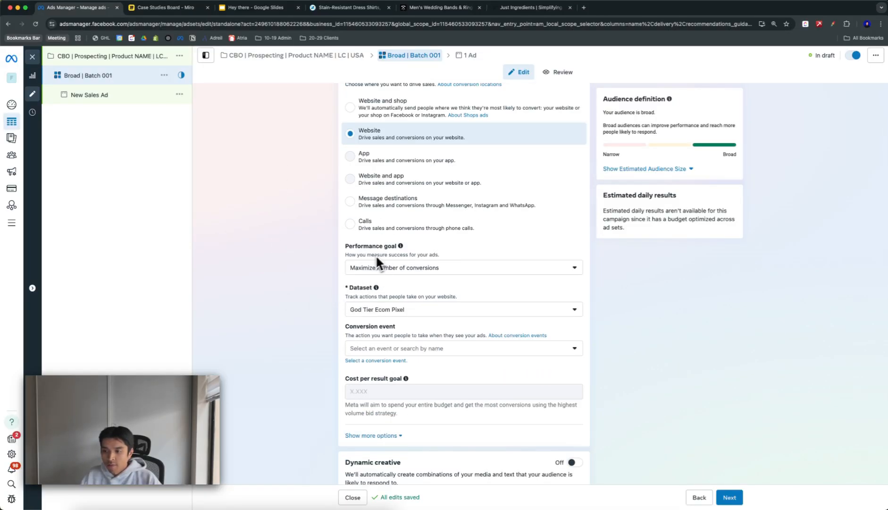
{"action": "left_click_drag", "start_coordinate": [383, 311], "coordinate": [326, 302]}
{"action": "left_click", "coordinate": [396, 351]}
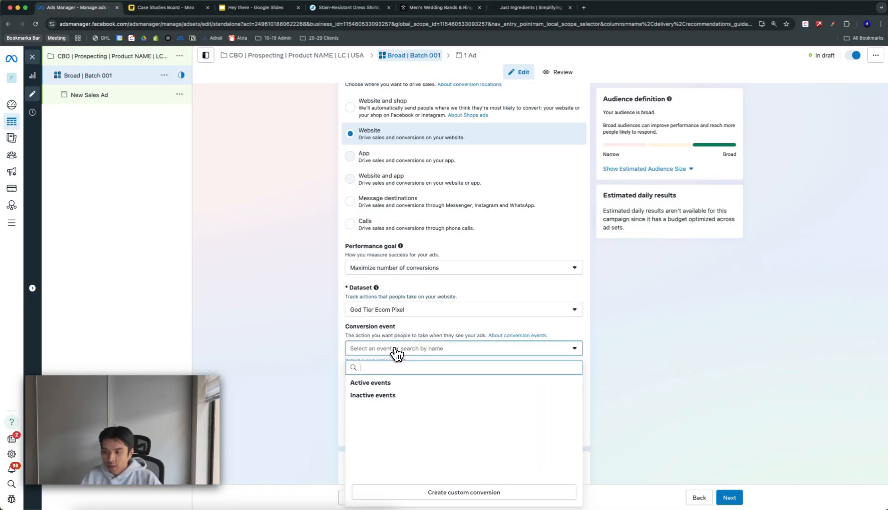
{"action": "type", "text": "purchase"}
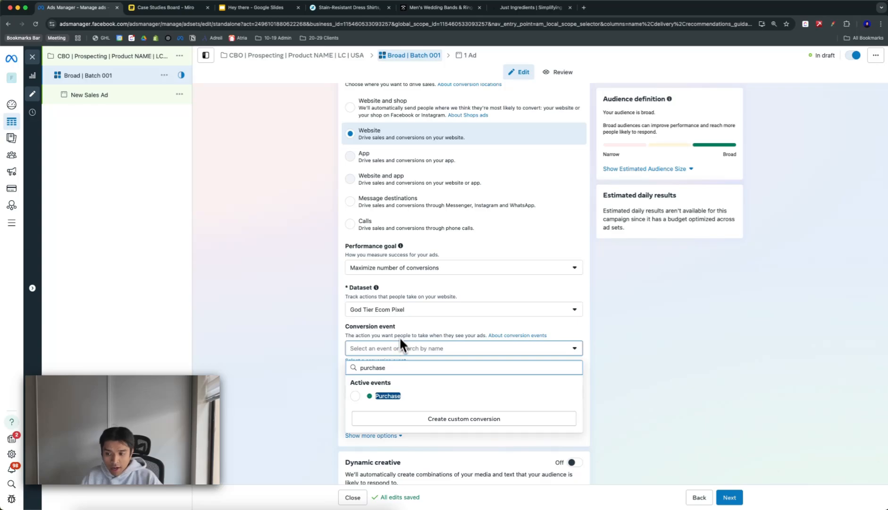
{"action": "left_click", "coordinate": [395, 398]}
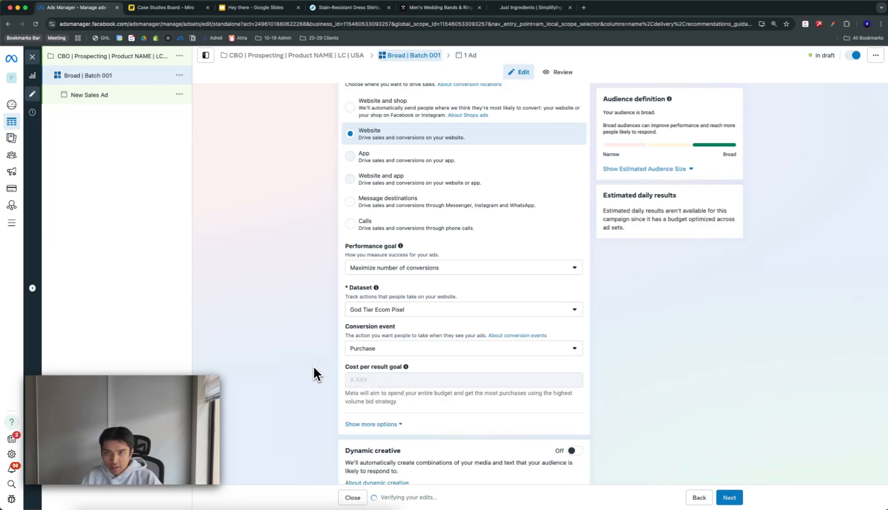
Reveal the ad set's additional conversion options and open its attribution setting for editing
{"action": "scroll", "coordinate": [314, 368], "scroll_direction": "down", "scroll_amount": 4}
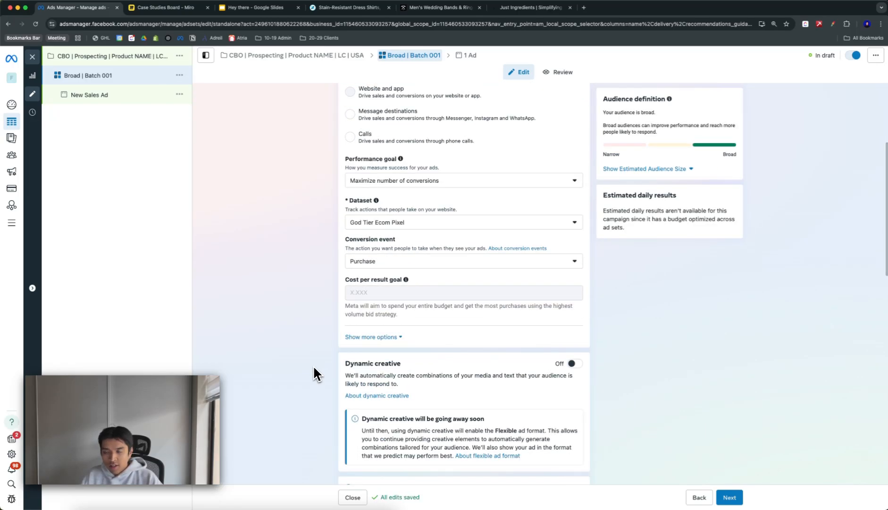
{"action": "left_click", "coordinate": [371, 337]}
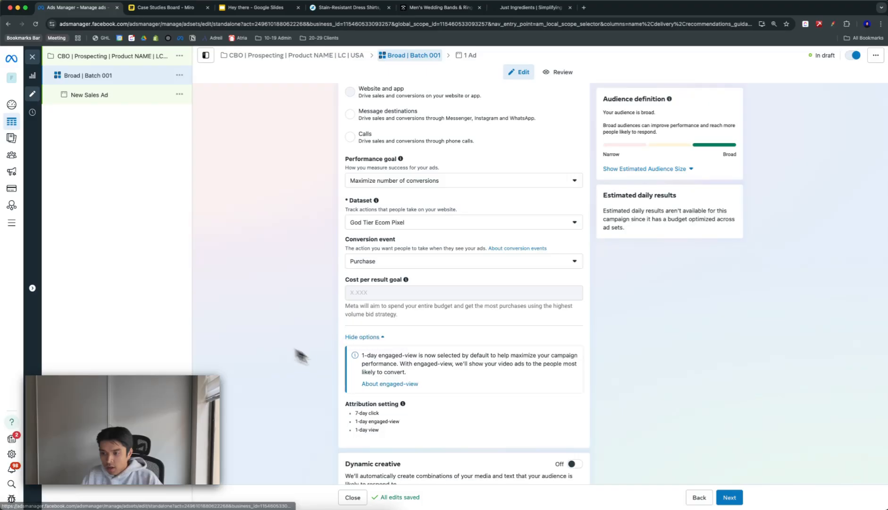
{"action": "scroll", "coordinate": [301, 356], "scroll_direction": "down", "scroll_amount": 4}
{"action": "left_click", "coordinate": [575, 316]}
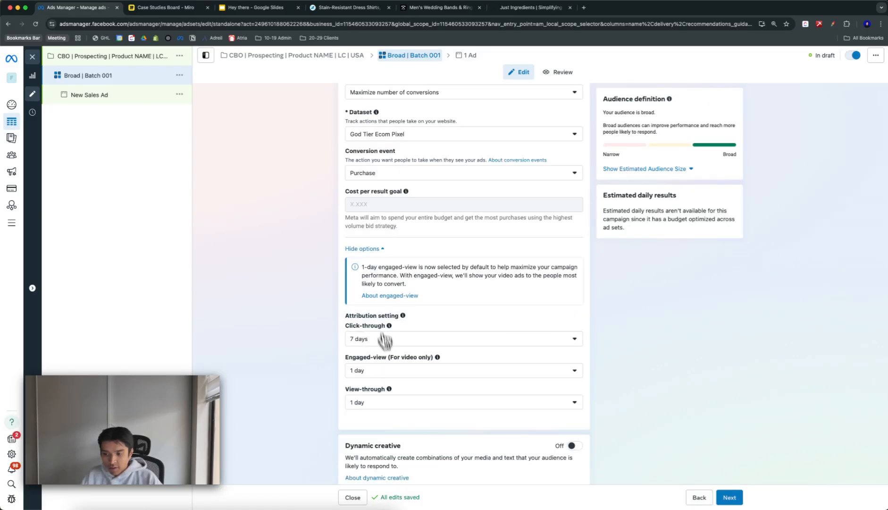
Review the ad set's attribution windows, dynamic creative, budget and schedule, locations, Advantage+ audience and placements
{"action": "scroll", "coordinate": [392, 331], "scroll_direction": "down", "scroll_amount": 9}
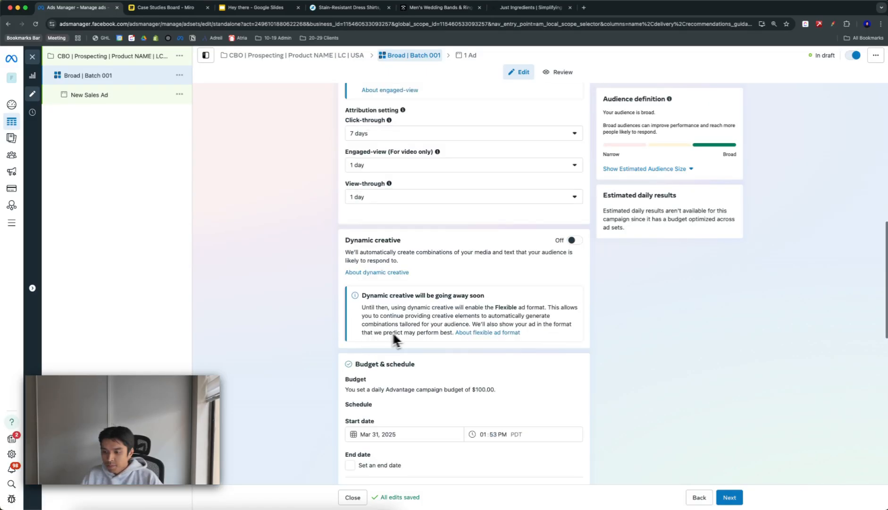
{"action": "scroll", "coordinate": [392, 331], "scroll_direction": "down", "scroll_amount": 10}
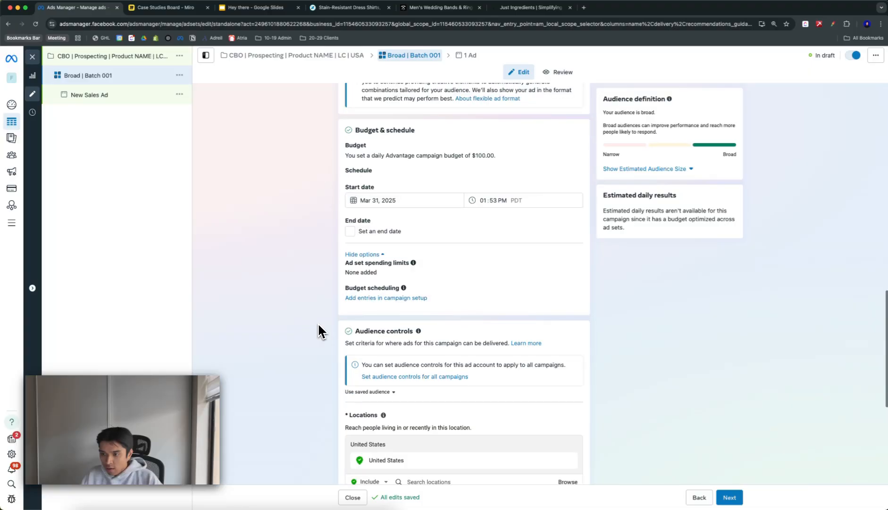
{"action": "scroll", "coordinate": [319, 330], "scroll_direction": "up", "scroll_amount": 8}
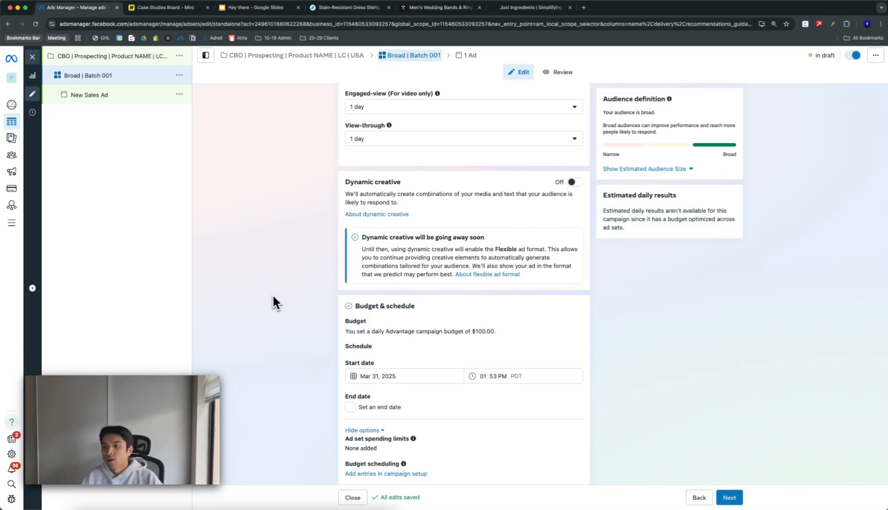
{"action": "scroll", "coordinate": [312, 290], "scroll_direction": "down", "scroll_amount": 10}
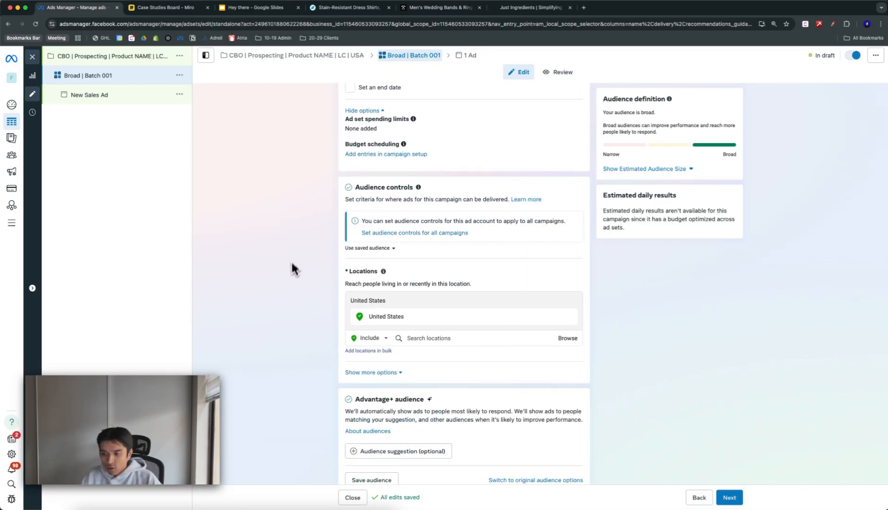
{"action": "scroll", "coordinate": [310, 336], "scroll_direction": "down", "scroll_amount": 2}
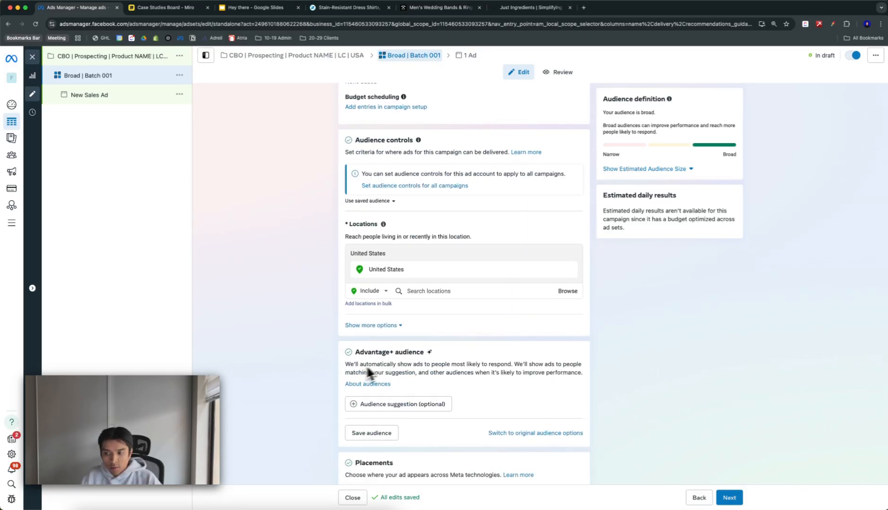
{"action": "scroll", "coordinate": [376, 388], "scroll_direction": "down", "scroll_amount": 1}
{"action": "scroll", "coordinate": [376, 387], "scroll_direction": "down", "scroll_amount": 2}
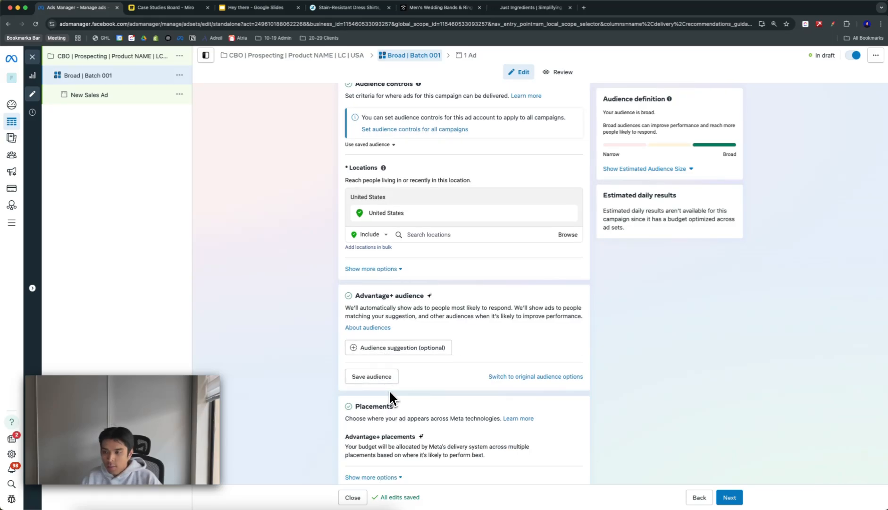
{"action": "left_click", "coordinate": [446, 234]}
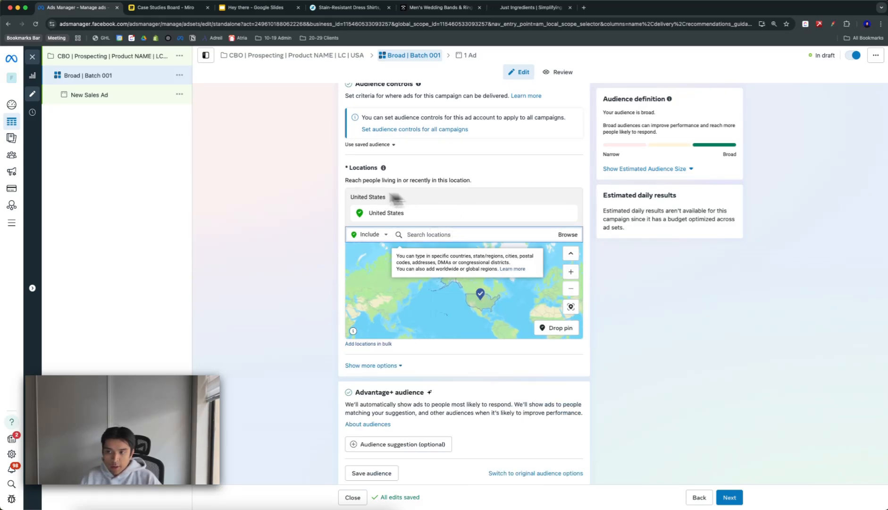
{"action": "left_click", "coordinate": [275, 201]}
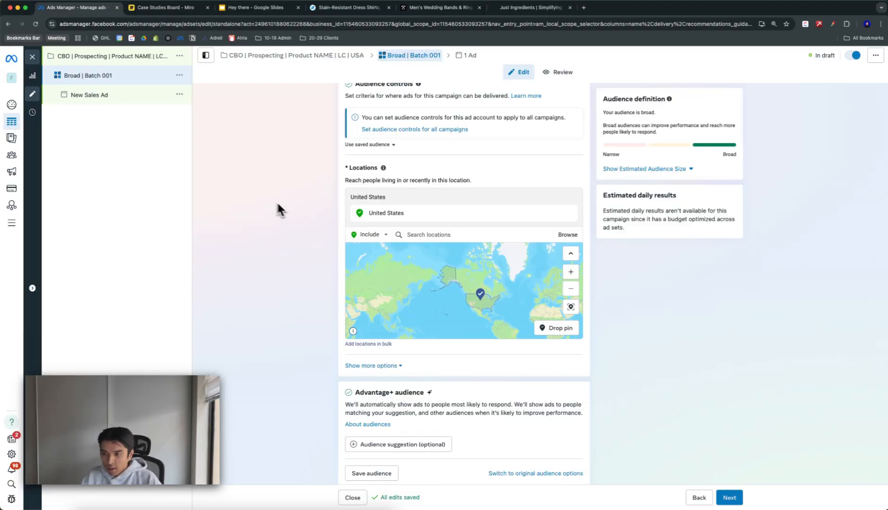
{"action": "scroll", "coordinate": [321, 290], "scroll_direction": "down", "scroll_amount": 5}
{"action": "left_click_drag", "start_coordinate": [347, 283], "coordinate": [481, 330]}
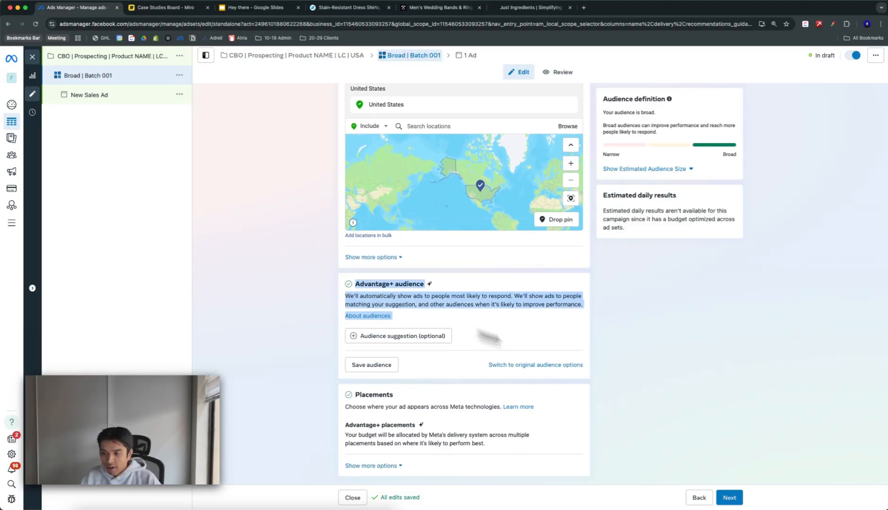
{"action": "left_click", "coordinate": [406, 316]}
{"action": "scroll", "coordinate": [309, 377], "scroll_direction": "up", "scroll_amount": 5}
{"action": "scroll", "coordinate": [316, 359], "scroll_direction": "down", "scroll_amount": 5}
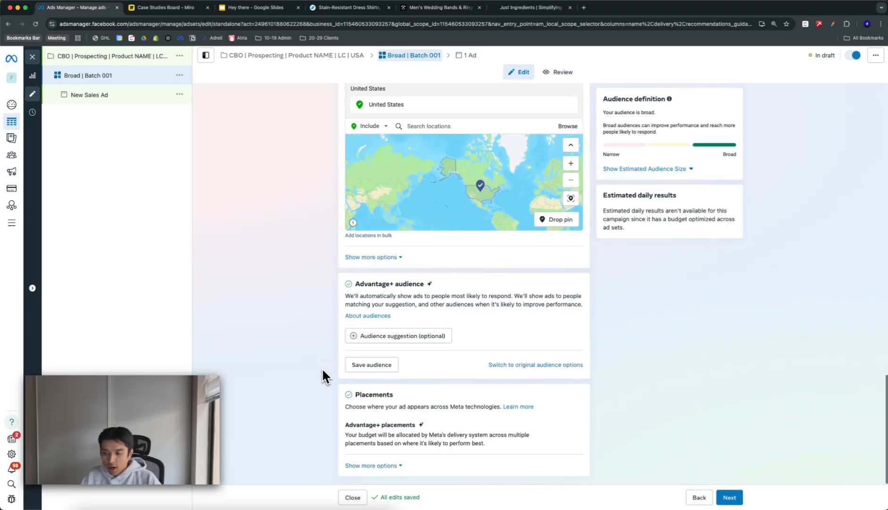
{"action": "scroll", "coordinate": [273, 292], "scroll_direction": "up", "scroll_amount": 10}
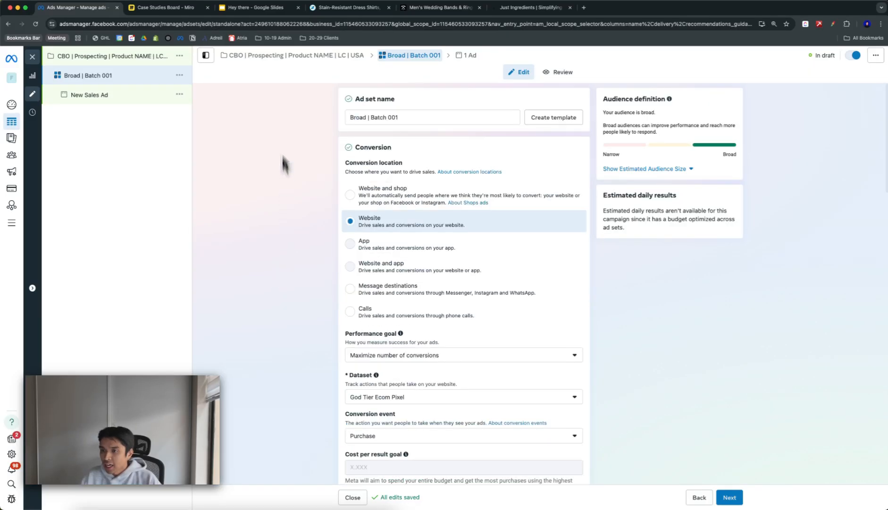
Open the new sales ad and rename it as "Batch 001 | Video 01 | UGC / High-Res | Value Prop | Landing Page"
{"action": "left_click", "coordinate": [150, 98]}
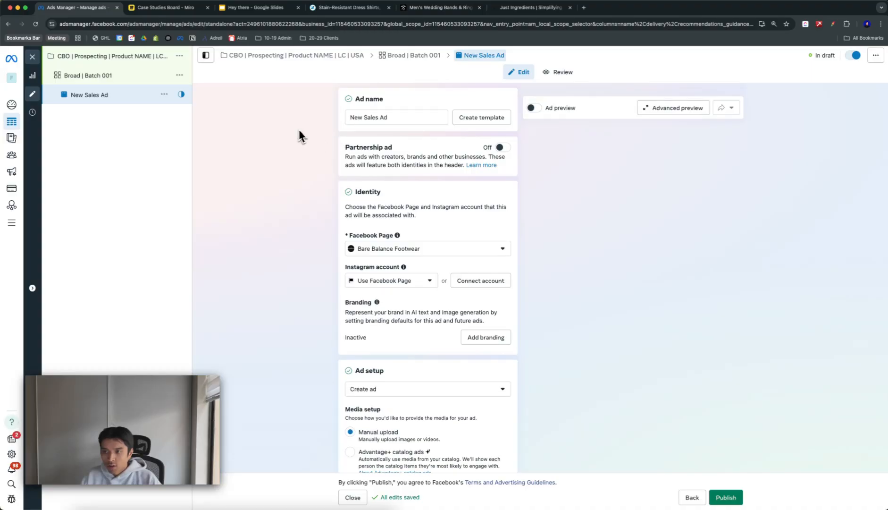
{"action": "left_click_drag", "start_coordinate": [388, 118], "coordinate": [331, 115]}
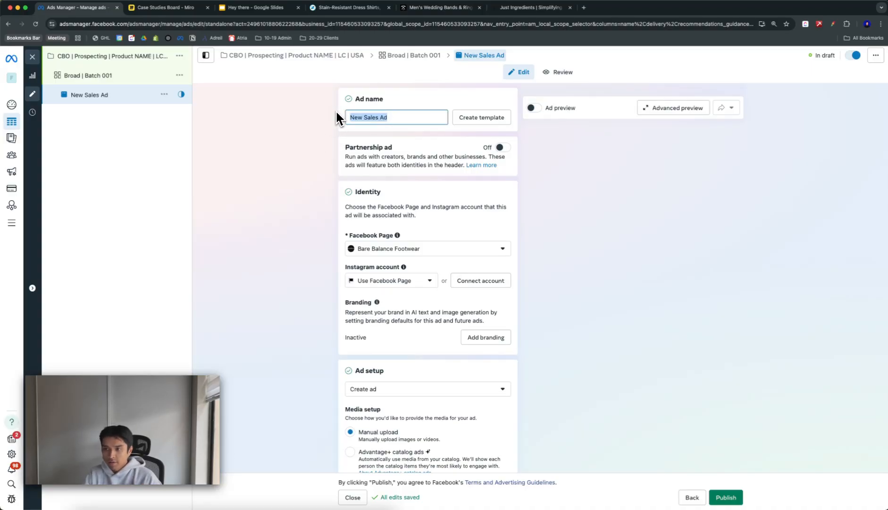
{"action": "type", "text": "Batch "}
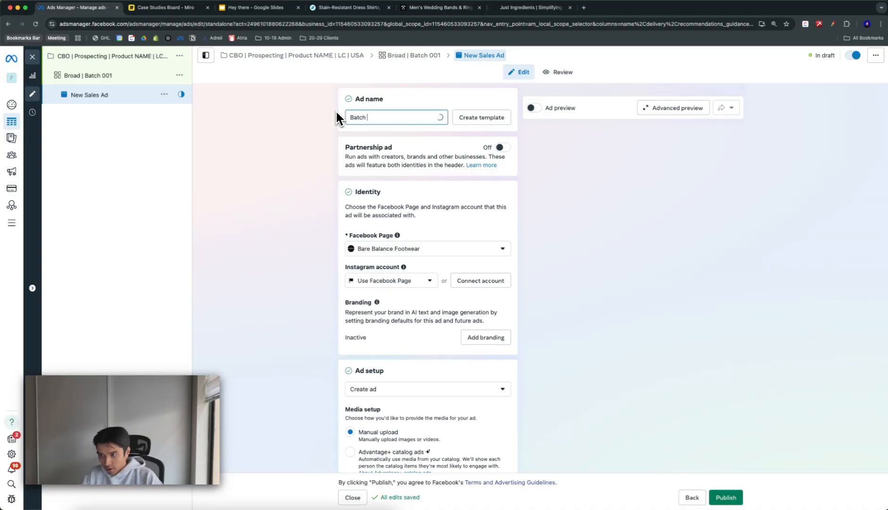
{"action": "type", "text": "001 |"}
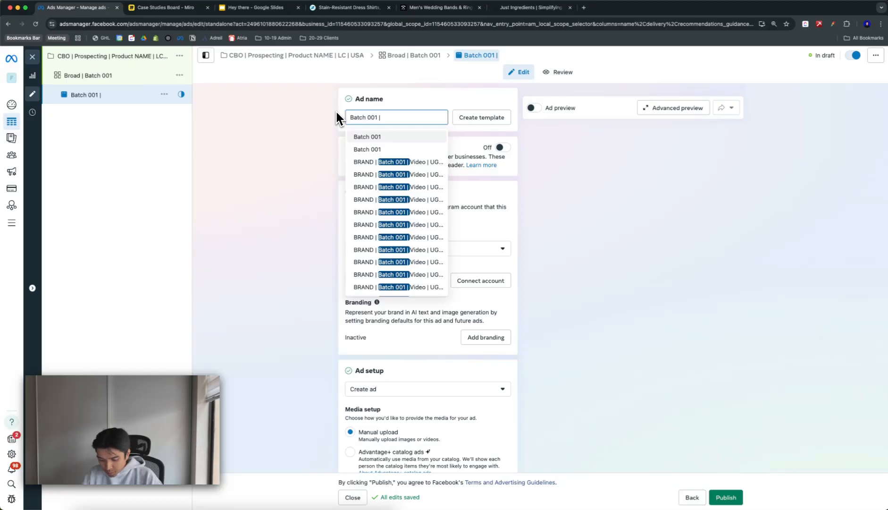
{"action": "type", "text": "Video 01"}
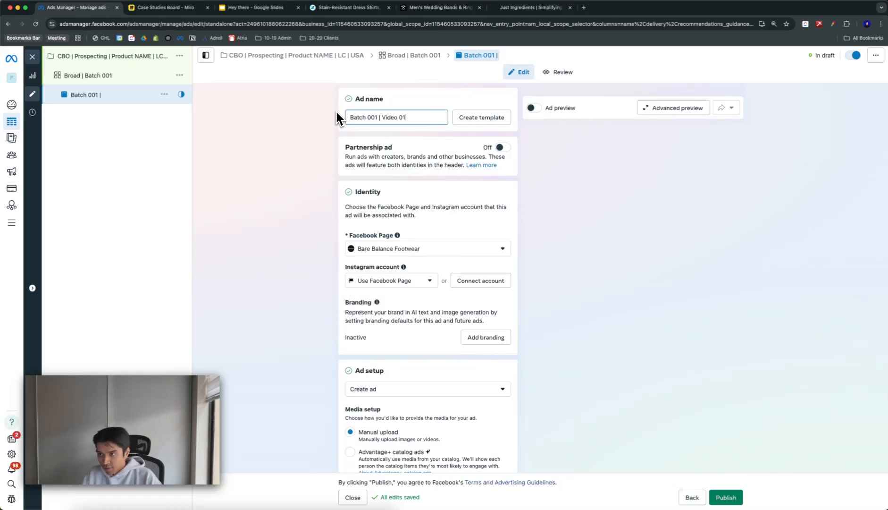
{"action": "type", "text": " |"}
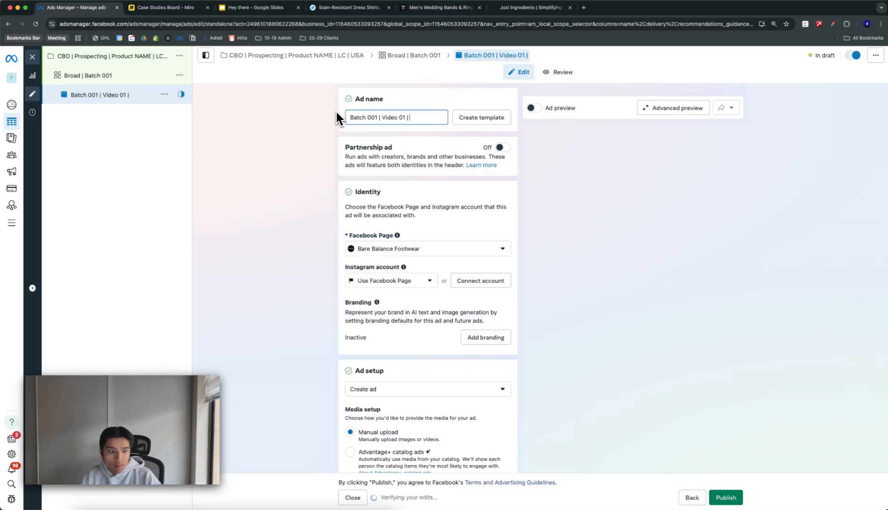
{"action": "type", "text": " UGC /"}
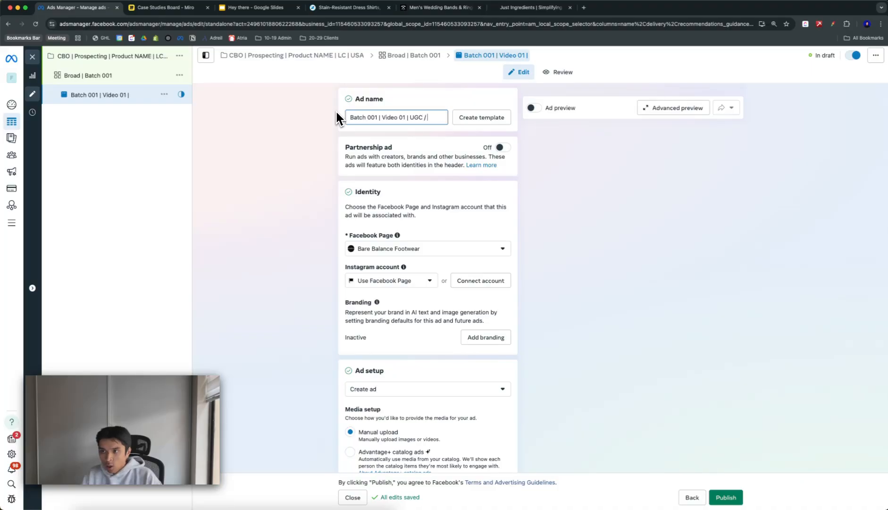
{"action": "type", "text": " High-Res"}
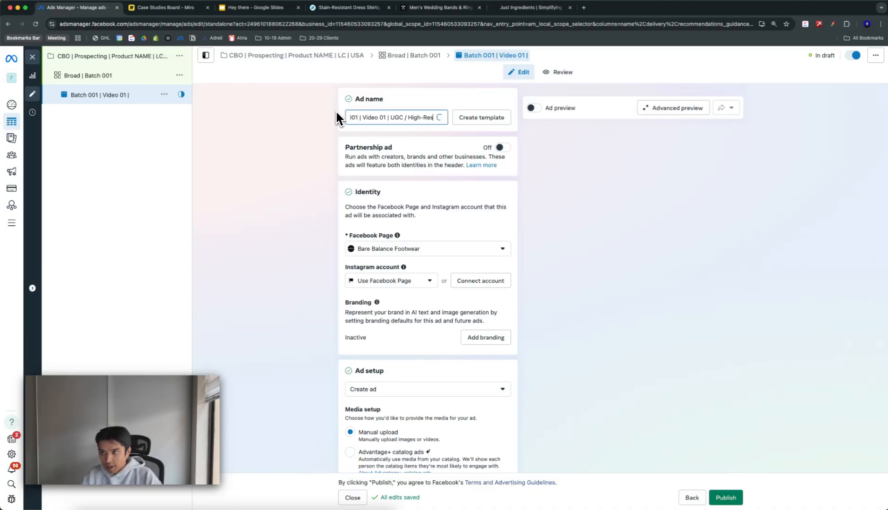
{"action": "type", "text": " | Value Pro"}
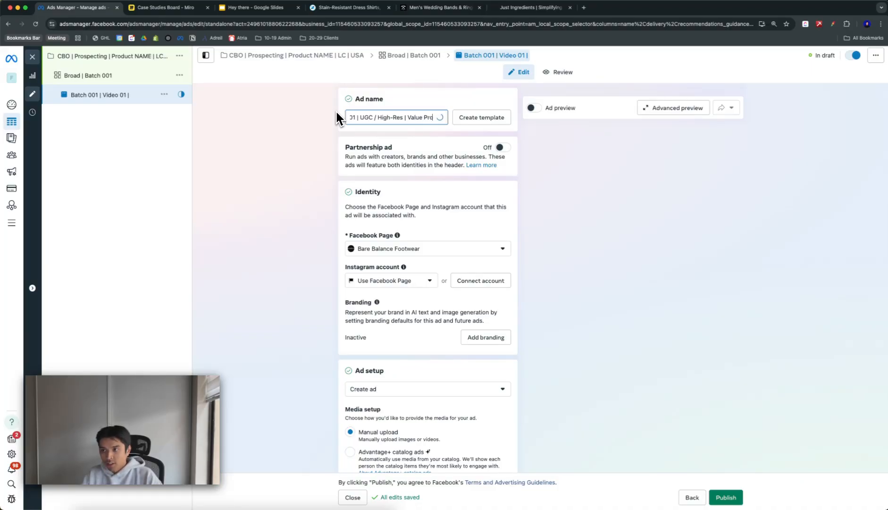
{"action": "type", "text": "p | L"}
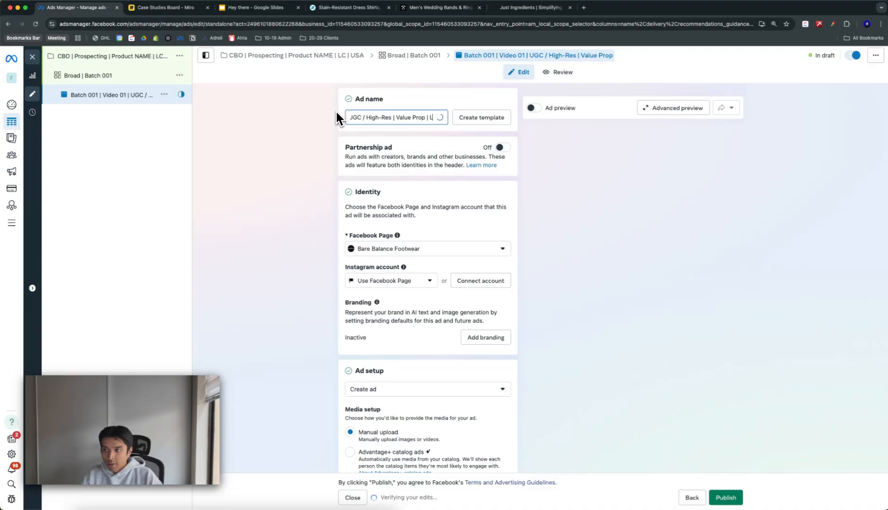
{"action": "type", "text": "anding Page"}
{"action": "left_click", "coordinate": [212, 143]}
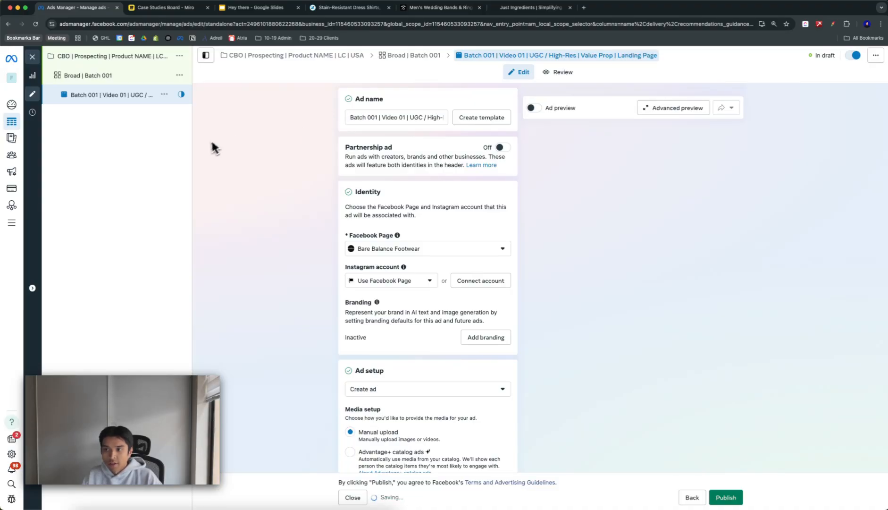
{"action": "left_click", "coordinate": [358, 120]}
{"action": "left_click_drag", "start_coordinate": [350, 118], "coordinate": [476, 116]}
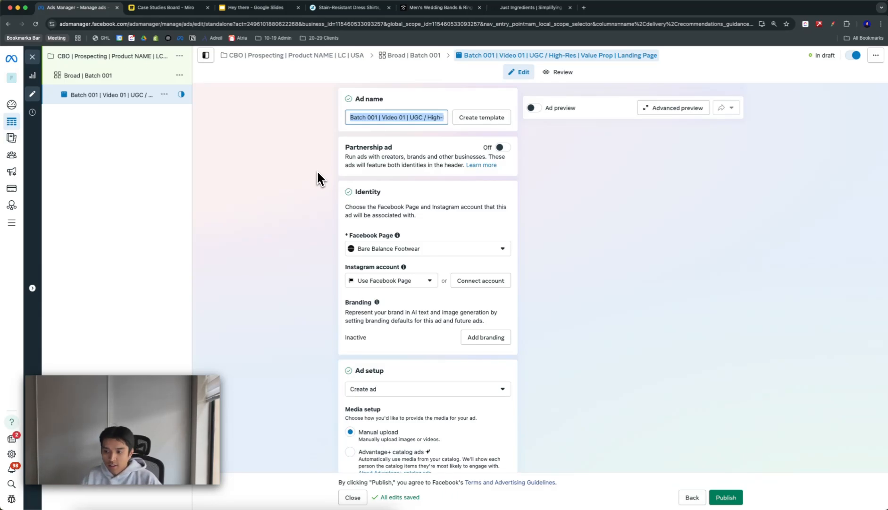
Turn off multi-advertiser ads in the new ad's setup
{"action": "scroll", "coordinate": [316, 171], "scroll_direction": "down", "scroll_amount": 5}
{"action": "scroll", "coordinate": [303, 171], "scroll_direction": "down", "scroll_amount": 1}
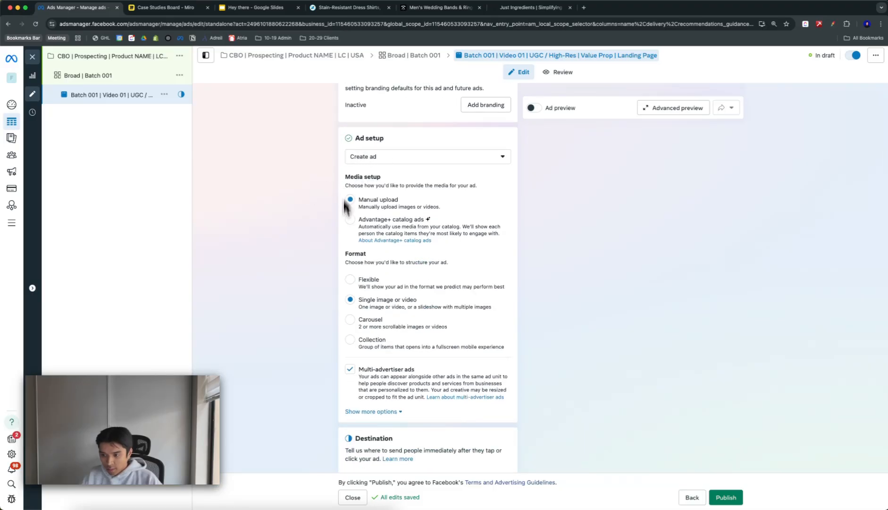
{"action": "left_click", "coordinate": [349, 369]}
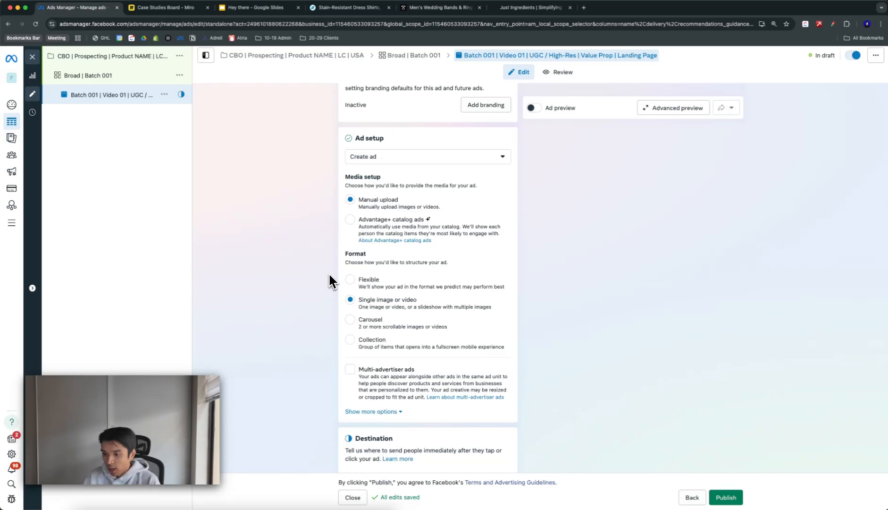
Try the Flexible format for the ad and switch it back to Single image or video
{"action": "scroll", "coordinate": [332, 273], "scroll_direction": "down", "scroll_amount": 3}
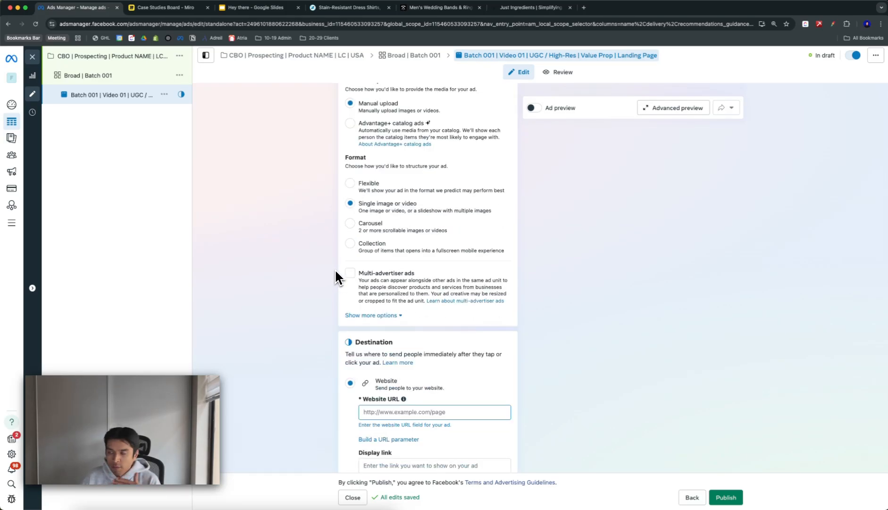
{"action": "scroll", "coordinate": [311, 269], "scroll_direction": "up", "scroll_amount": 2}
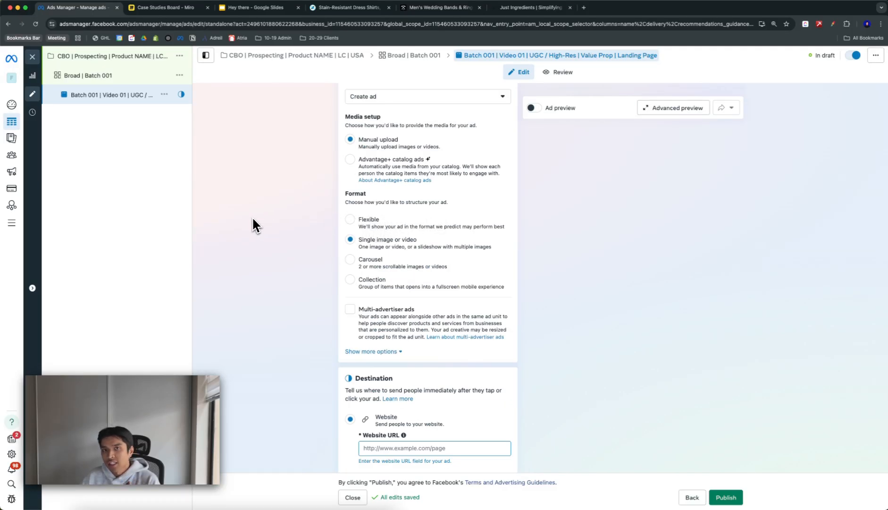
{"action": "left_click", "coordinate": [366, 221]}
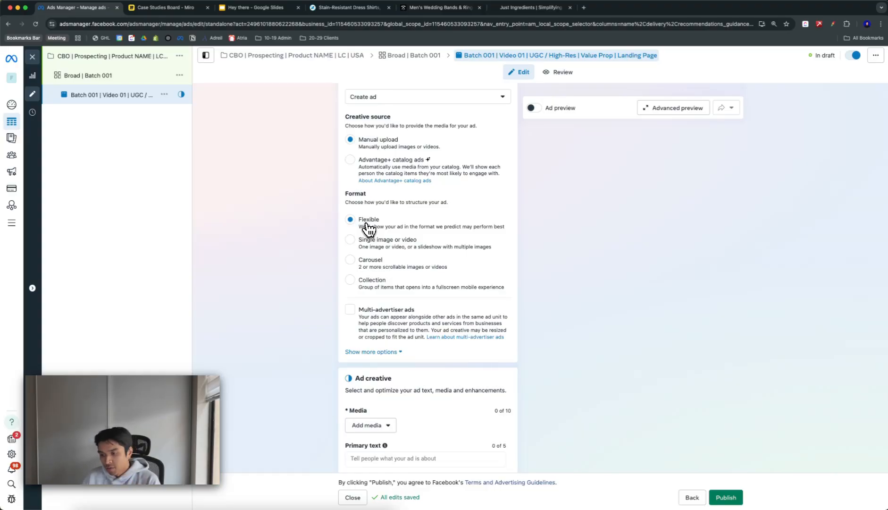
{"action": "scroll", "coordinate": [369, 230], "scroll_direction": "down", "scroll_amount": 2}
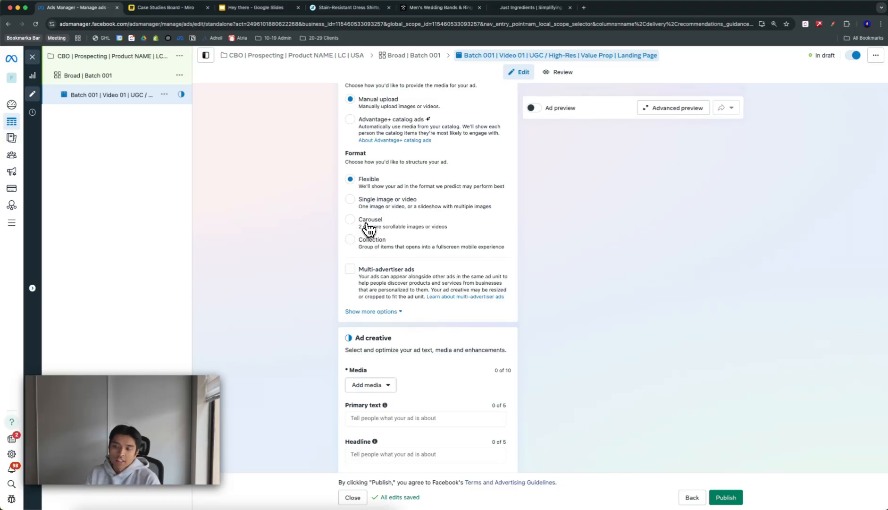
{"action": "left_click", "coordinate": [387, 206]}
{"action": "scroll", "coordinate": [303, 292], "scroll_direction": "down", "scroll_amount": 2}
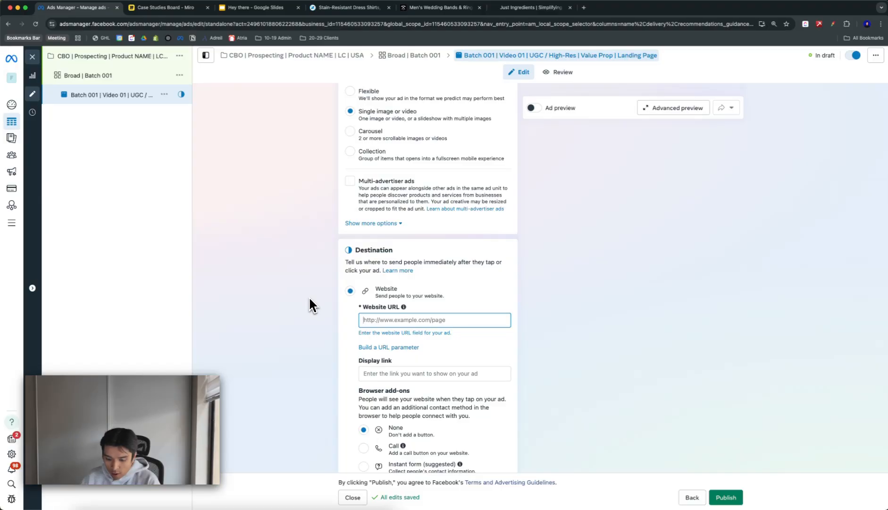
{"action": "type", "text": "www."}
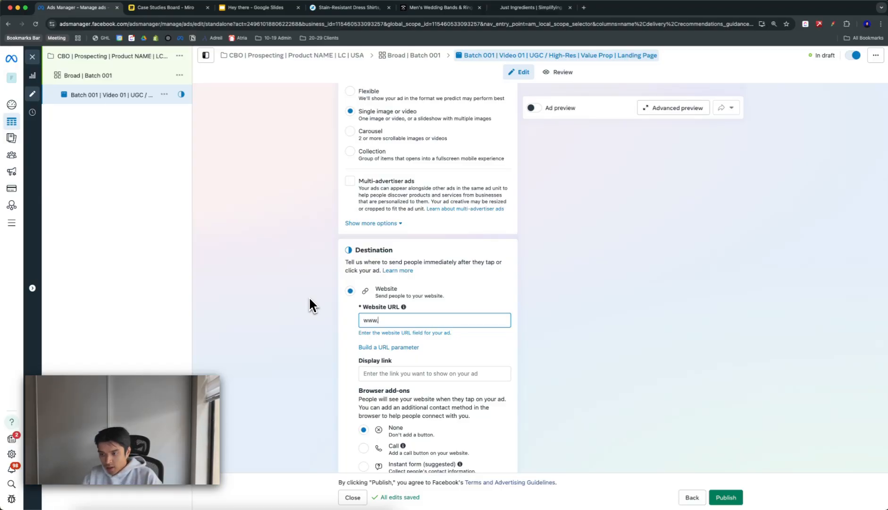
{"action": "type", "text": "google.com"}
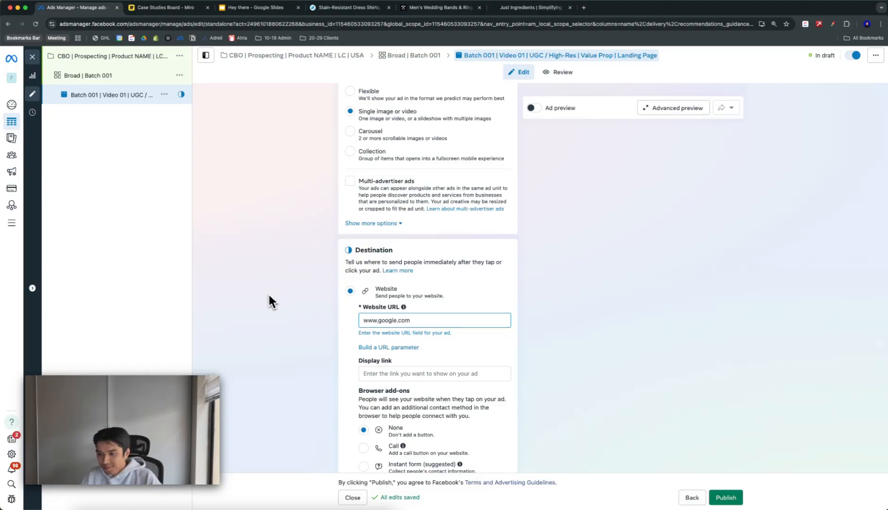
{"action": "scroll", "coordinate": [312, 317], "scroll_direction": "down", "scroll_amount": 5}
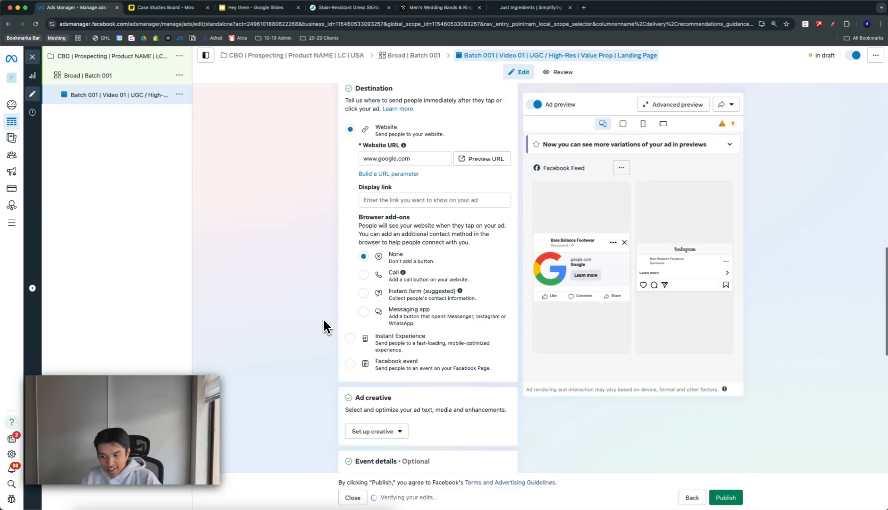
{"action": "scroll", "coordinate": [325, 325], "scroll_direction": "down", "scroll_amount": 3}
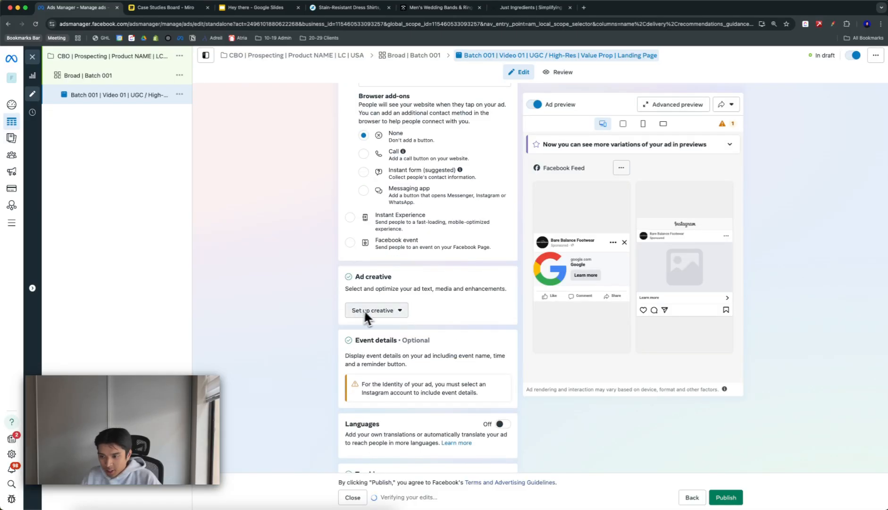
{"action": "scroll", "coordinate": [384, 282], "scroll_direction": "up", "scroll_amount": 2}
{"action": "scroll", "coordinate": [314, 261], "scroll_direction": "down", "scroll_amount": 4}
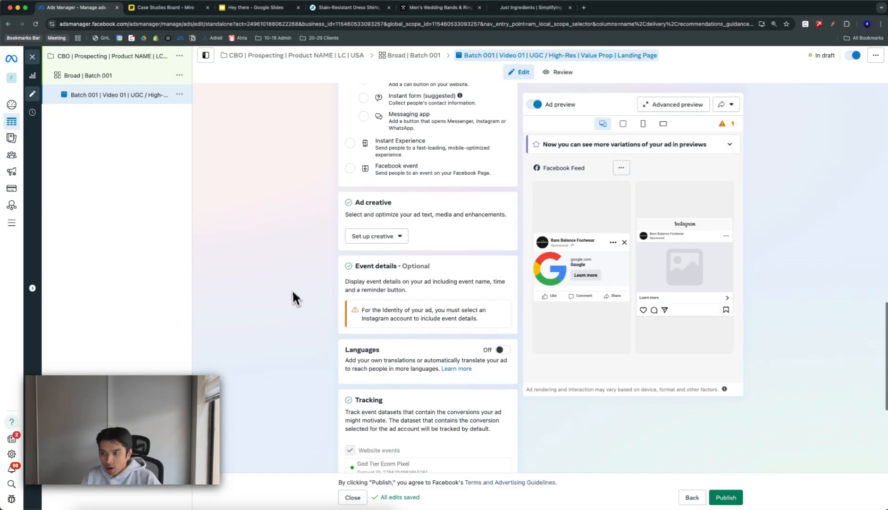
{"action": "left_click", "coordinate": [366, 237]}
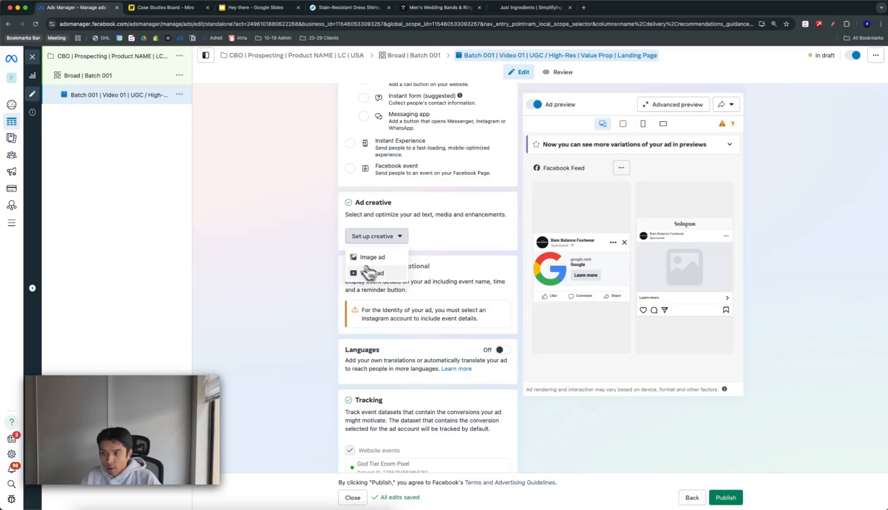
{"action": "left_click", "coordinate": [373, 272]}
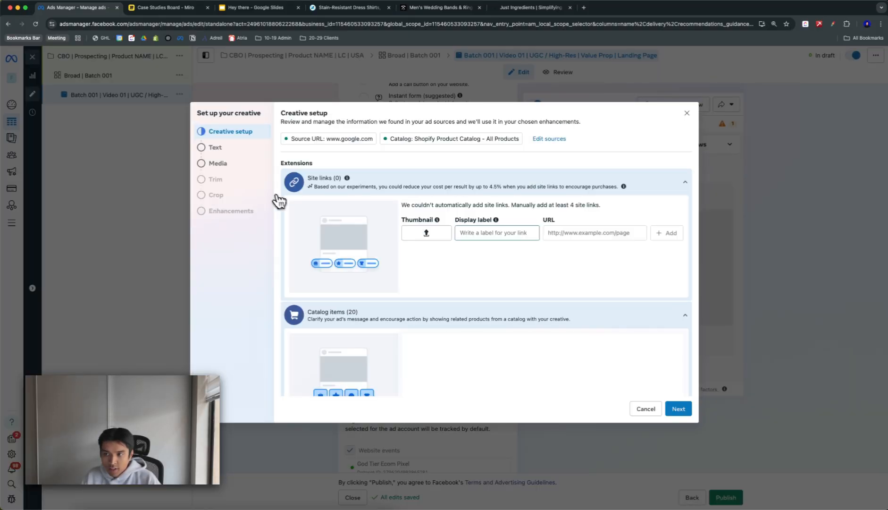
{"action": "left_click", "coordinate": [687, 114]}
Set up the creative as an image ad using 11.png_105 from the account's media
{"action": "left_click", "coordinate": [380, 237]}
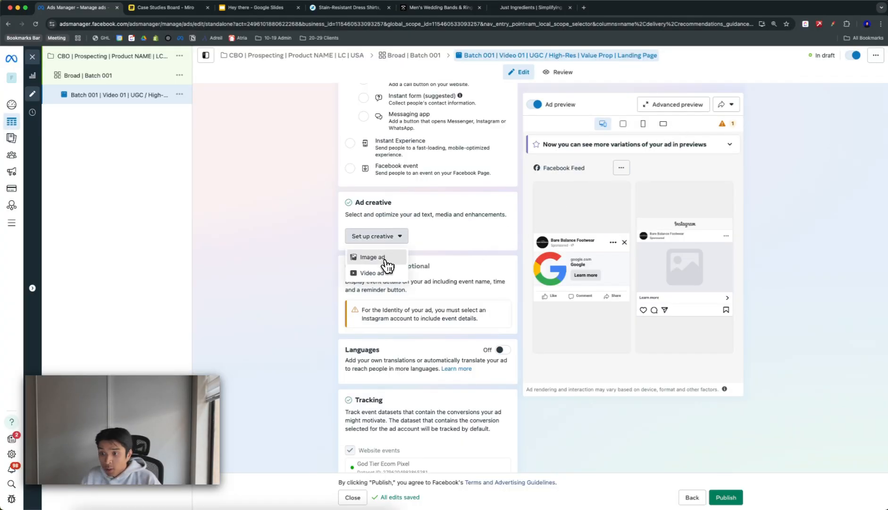
{"action": "left_click", "coordinate": [385, 260]}
{"action": "left_click", "coordinate": [243, 166]}
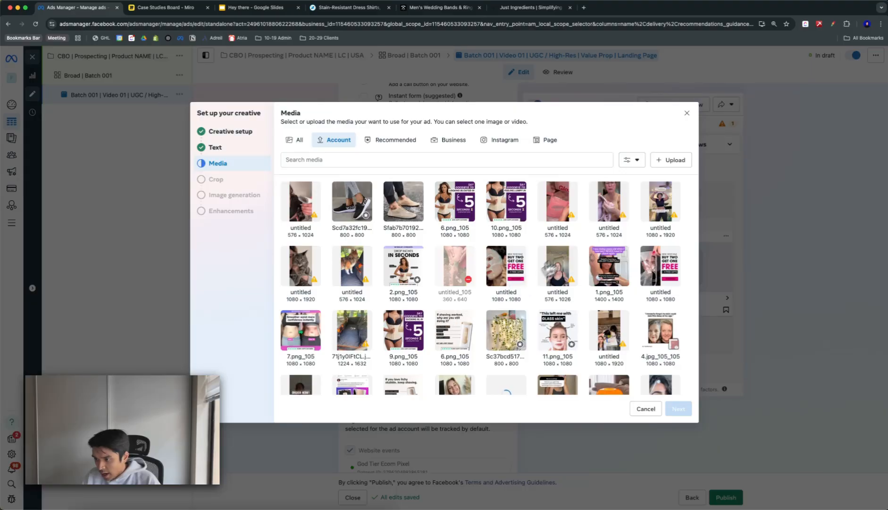
{"action": "scroll", "coordinate": [651, 263], "scroll_direction": "down", "scroll_amount": 1}
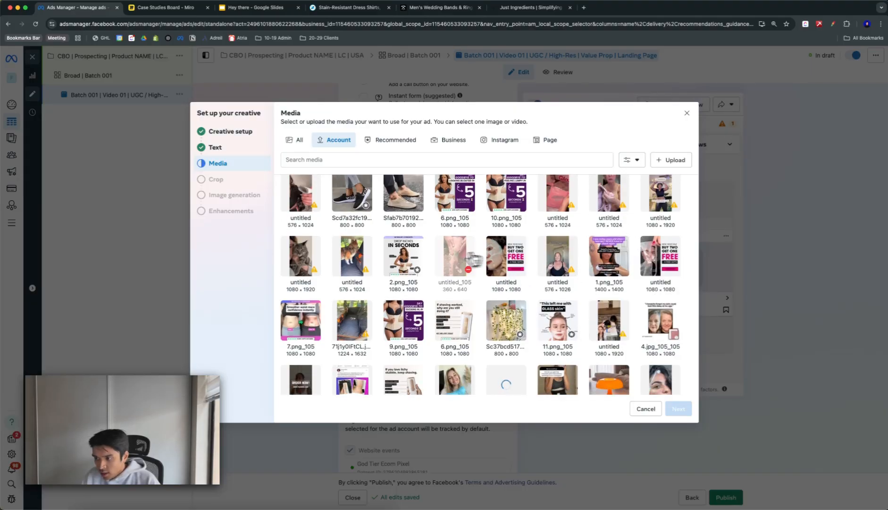
{"action": "left_click", "coordinate": [658, 267]}
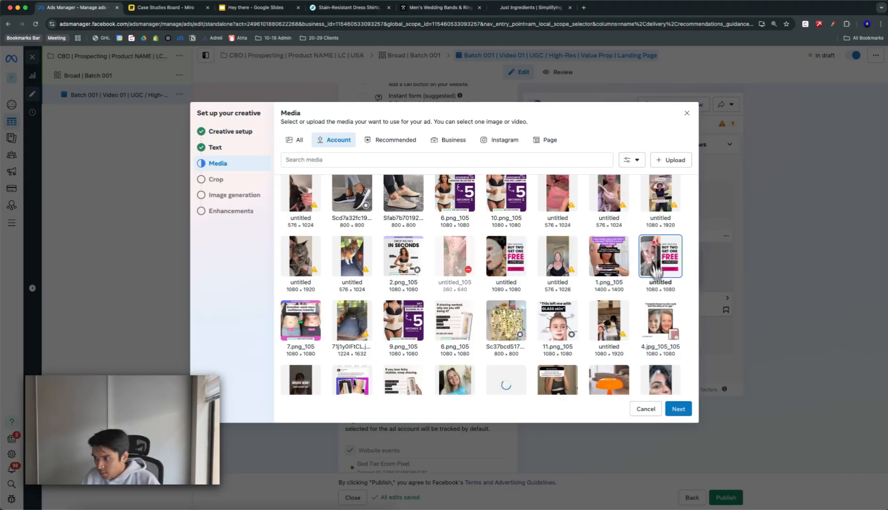
{"action": "left_click", "coordinate": [658, 309]}
{"action": "left_click", "coordinate": [568, 331]}
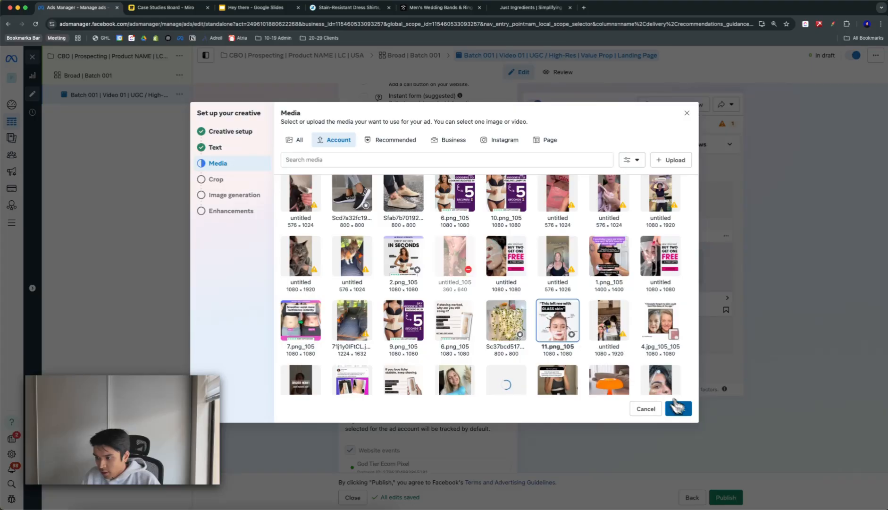
{"action": "left_click", "coordinate": [678, 407]}
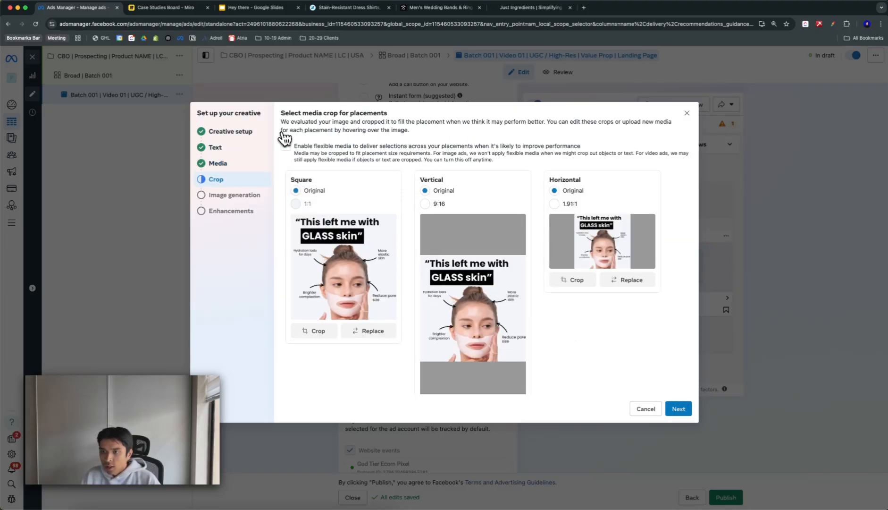
Finish the creative setup with the original crops, skipping image generation and leaving the enhancements for review off
{"action": "left_click", "coordinate": [678, 408]}
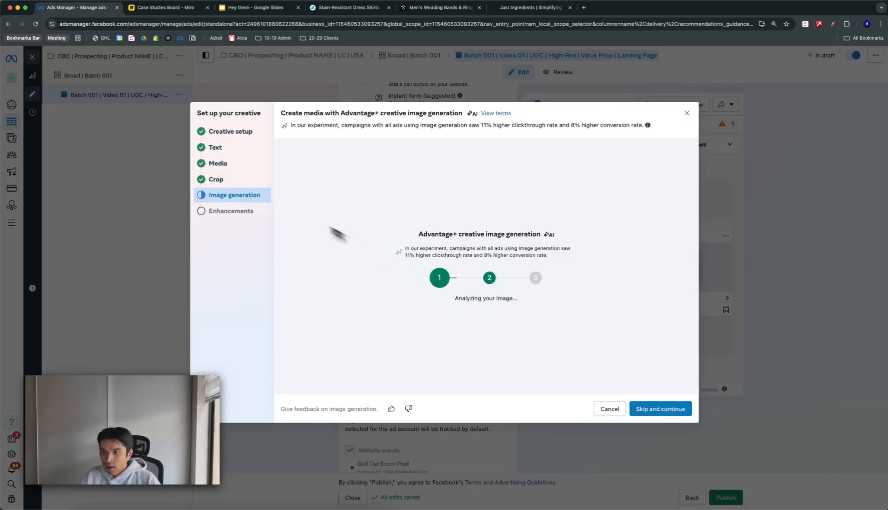
{"action": "left_click", "coordinate": [646, 408]}
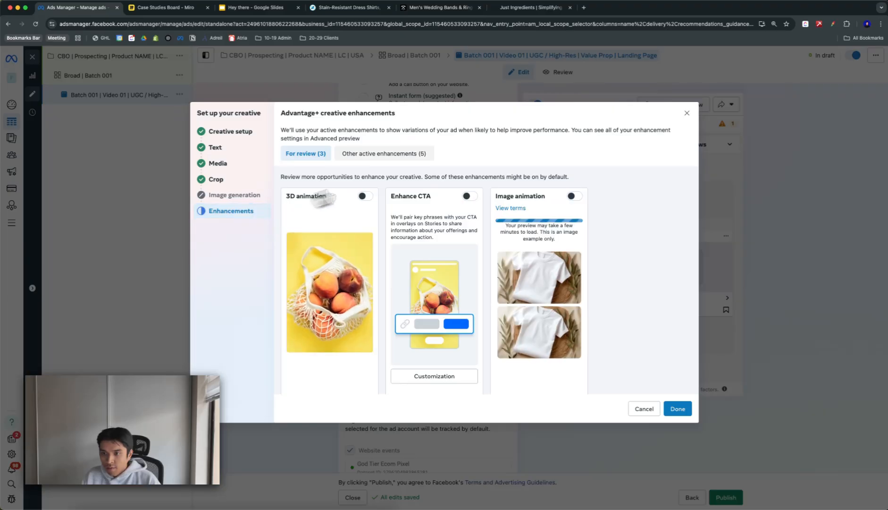
{"action": "scroll", "coordinate": [440, 346], "scroll_direction": "down", "scroll_amount": 1}
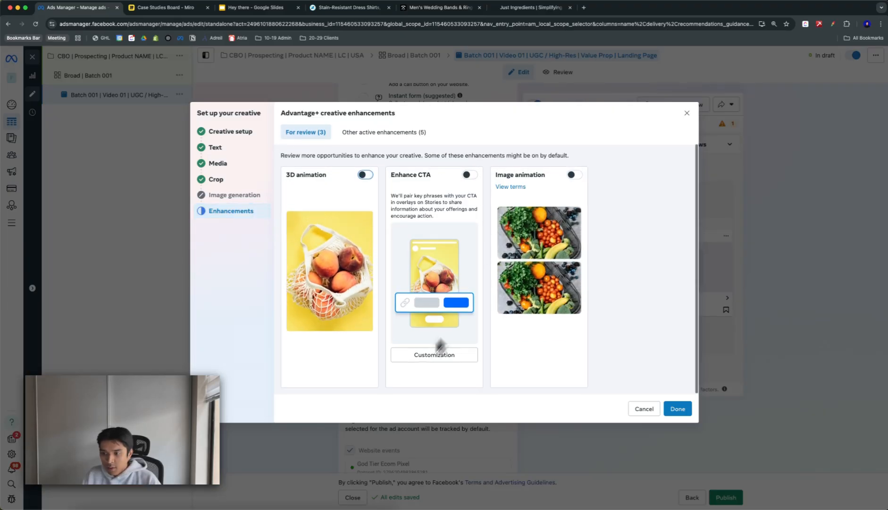
{"action": "left_click", "coordinate": [678, 408]}
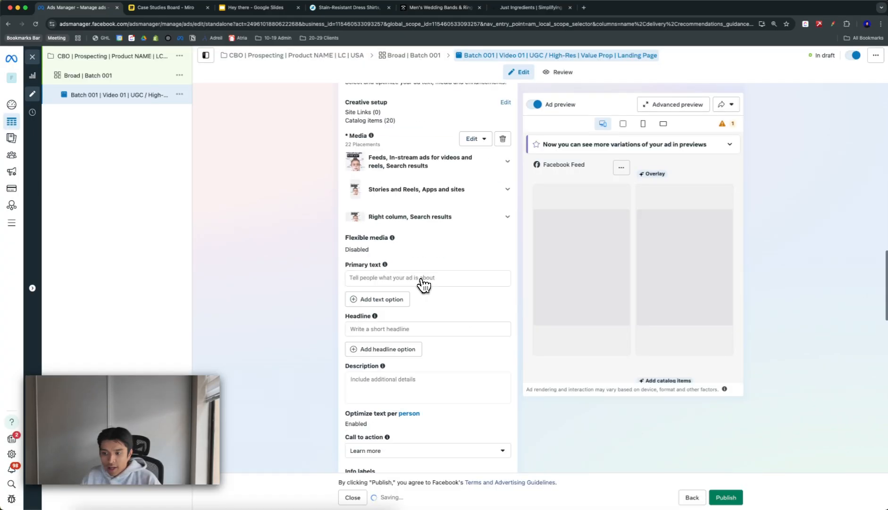
Review the ad's Advantage+ creative section, including image generation and which enhancements are turned on or off
{"action": "scroll", "coordinate": [423, 285], "scroll_direction": "down", "scroll_amount": 10}
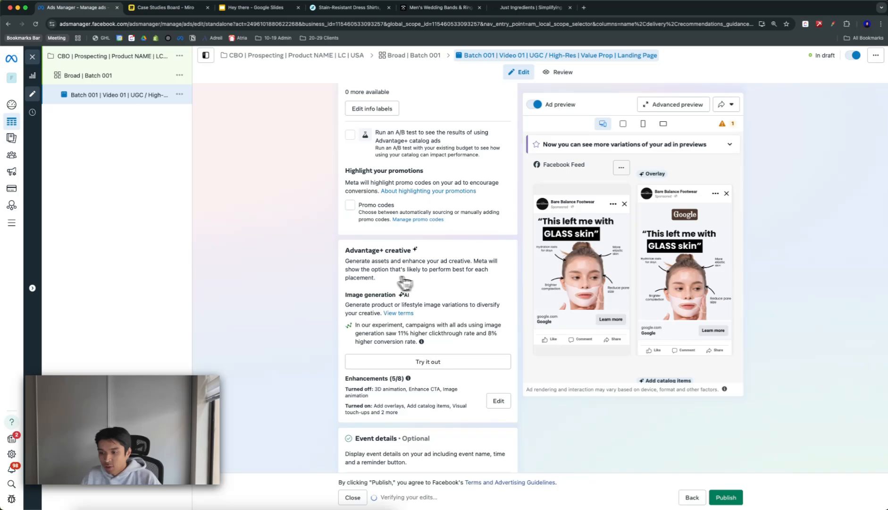
{"action": "scroll", "coordinate": [401, 283], "scroll_direction": "down", "scroll_amount": 1}
{"action": "left_click_drag", "start_coordinate": [344, 199], "coordinate": [462, 357]}
{"action": "left_click", "coordinate": [463, 359]}
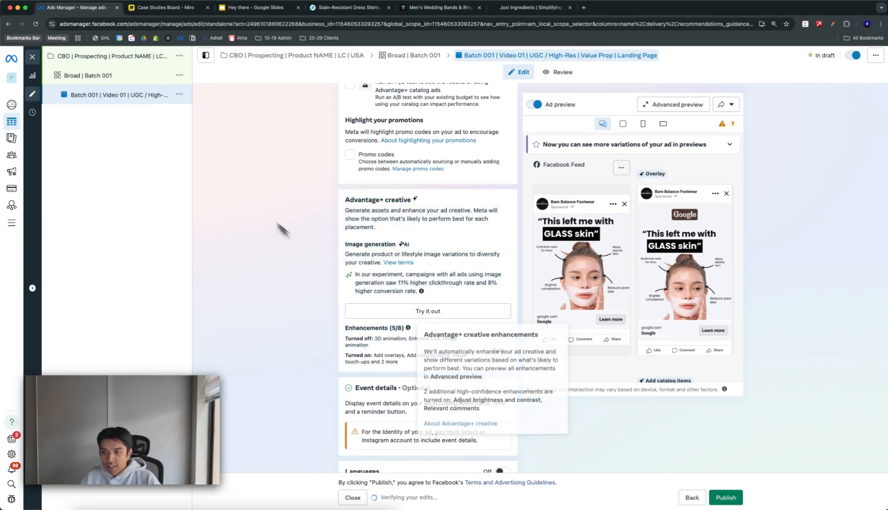
{"action": "left_click_drag", "start_coordinate": [345, 199], "coordinate": [432, 338]}
{"action": "left_click", "coordinate": [298, 314]}
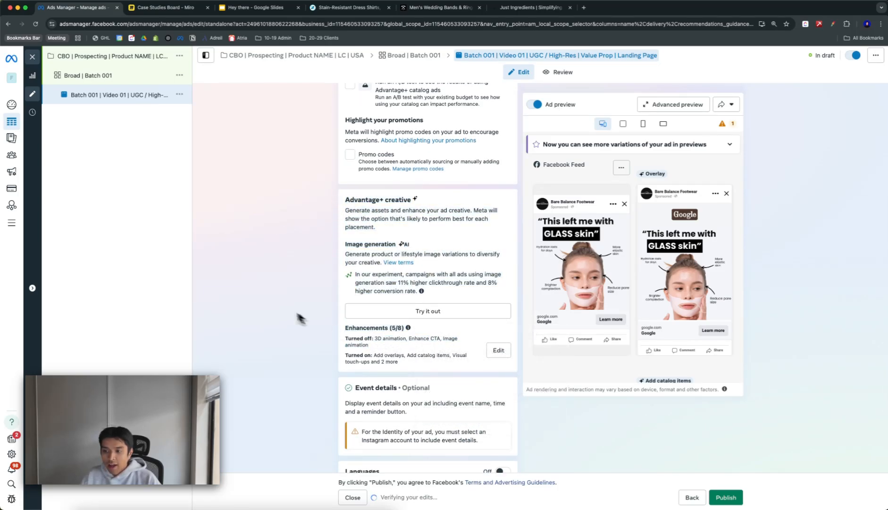
{"action": "scroll", "coordinate": [357, 264], "scroll_direction": "up", "scroll_amount": 3}
{"action": "scroll", "coordinate": [359, 261], "scroll_direction": "down", "scroll_amount": 5}
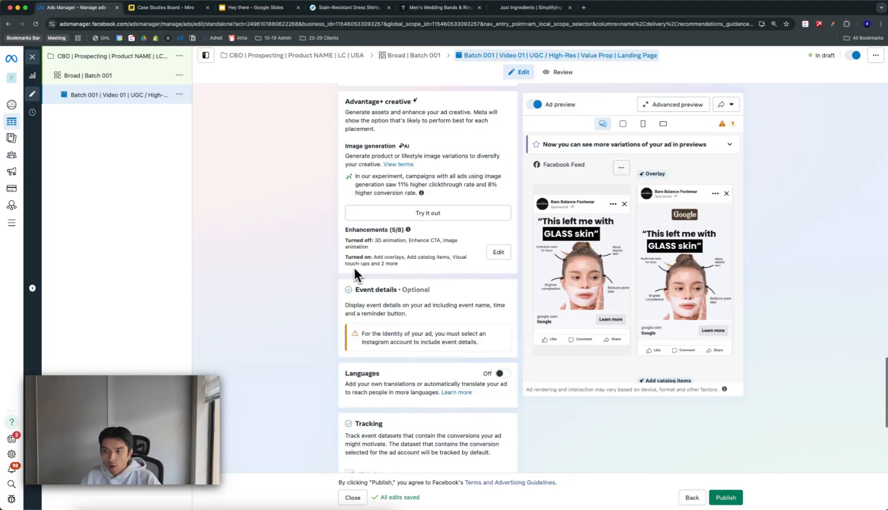
{"action": "scroll", "coordinate": [353, 267], "scroll_direction": "up", "scroll_amount": 3}
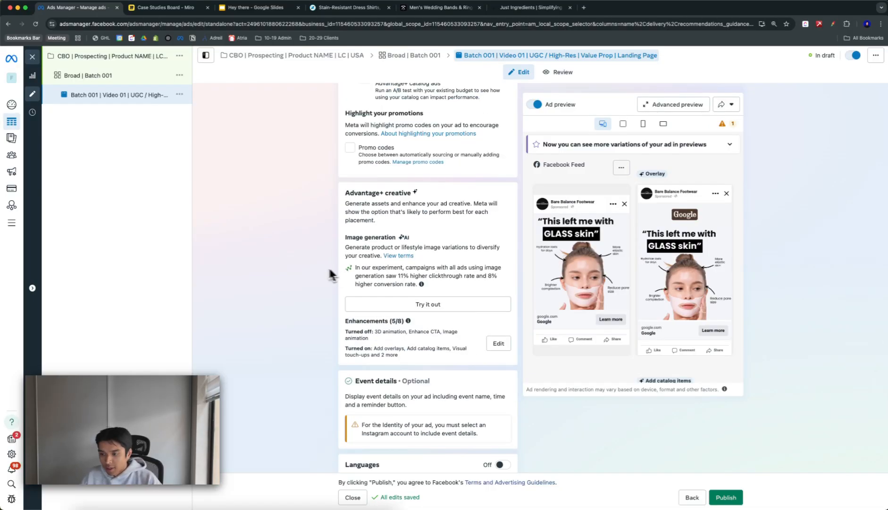
Turn off all Advantage+ creative optimizations for the ad and save the change
{"action": "left_click", "coordinate": [498, 344]}
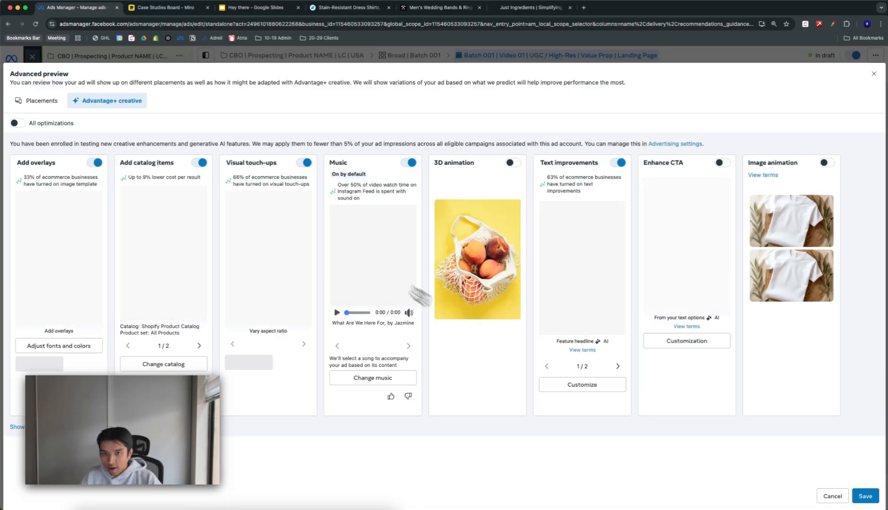
{"action": "left_click", "coordinate": [18, 124]}
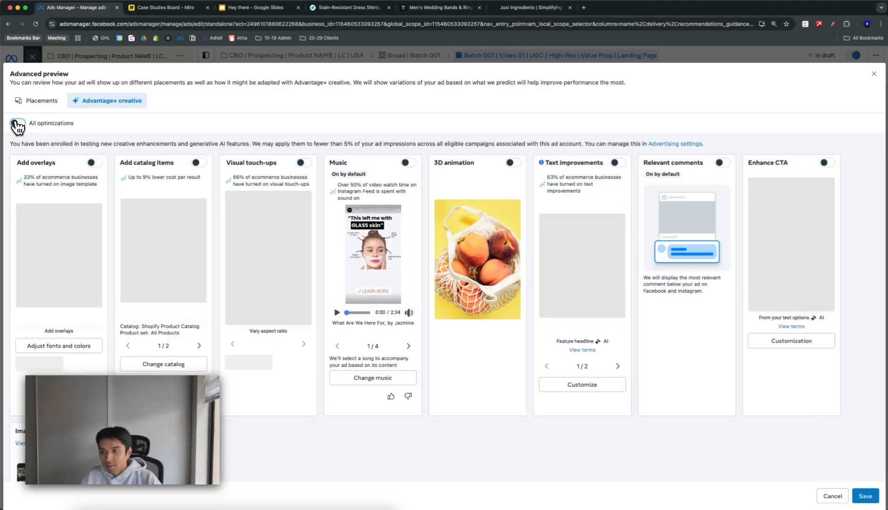
{"action": "scroll", "coordinate": [82, 153], "scroll_direction": "down", "scroll_amount": 5}
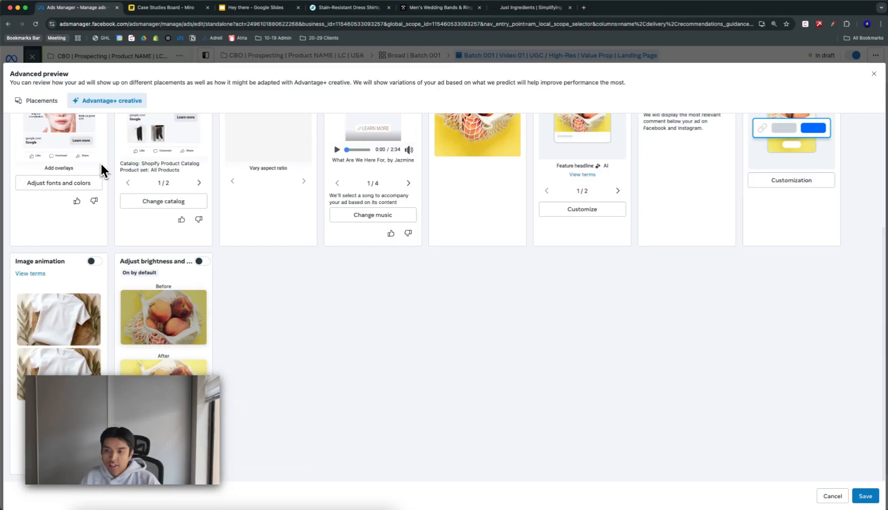
{"action": "scroll", "coordinate": [100, 161], "scroll_direction": "up", "scroll_amount": 5}
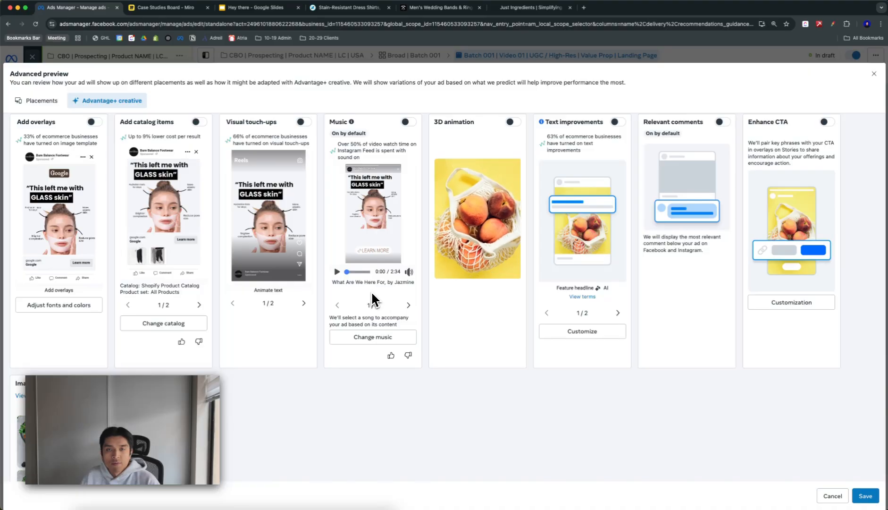
{"action": "left_click", "coordinate": [866, 496]}
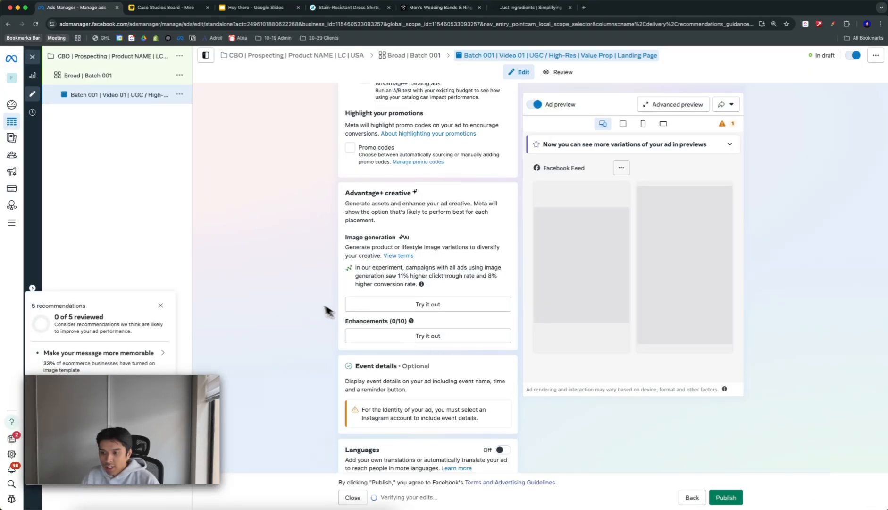
{"action": "scroll", "coordinate": [302, 307], "scroll_direction": "down", "scroll_amount": 5}
{"action": "scroll", "coordinate": [300, 290], "scroll_direction": "up", "scroll_amount": 5}
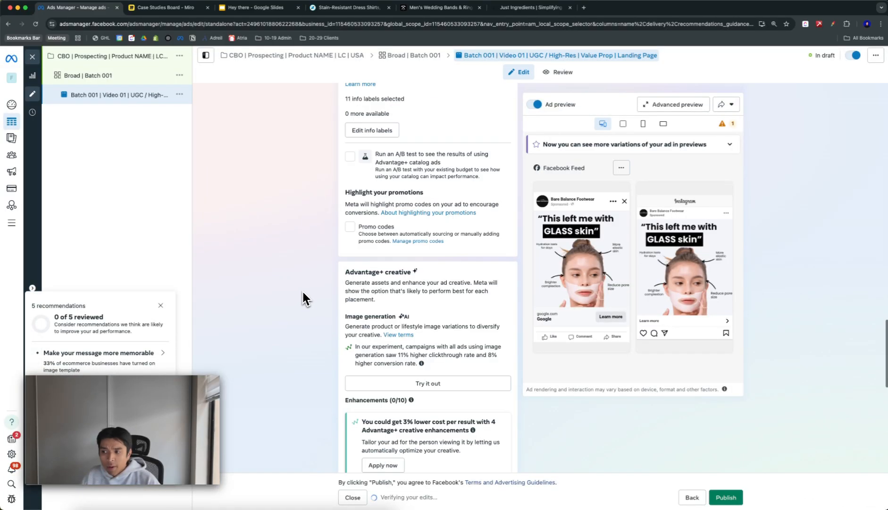
Enter "Ad Copy" as the ad's primary text and add a second text option reading "Ad Copy 2"
{"action": "left_click", "coordinate": [160, 306]}
{"action": "scroll", "coordinate": [331, 288], "scroll_direction": "up", "scroll_amount": 7}
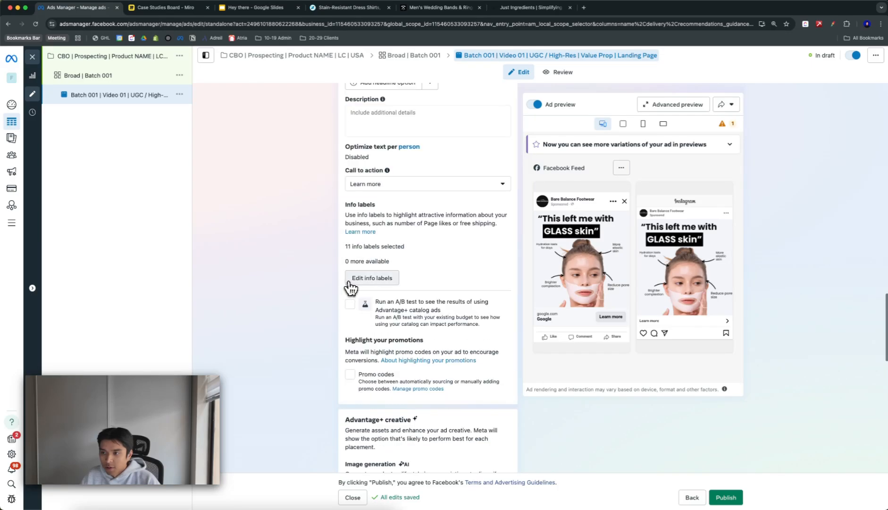
{"action": "left_click", "coordinate": [396, 185]}
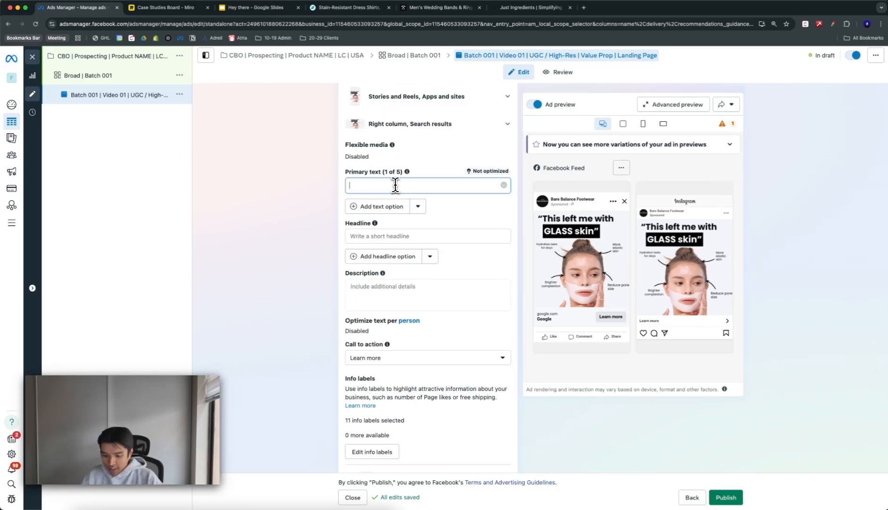
{"action": "left_click", "coordinate": [329, 194]}
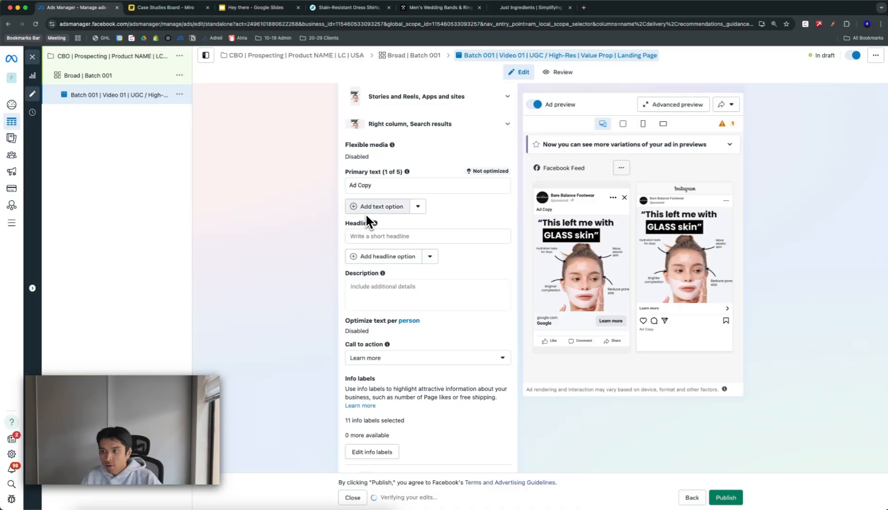
{"action": "scroll", "coordinate": [330, 207], "scroll_direction": "up", "scroll_amount": 1}
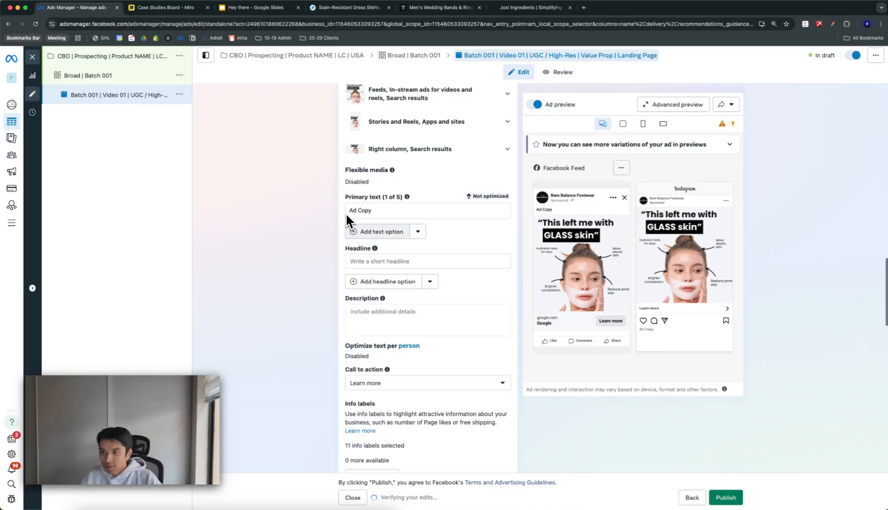
{"action": "left_click", "coordinate": [377, 231]}
{"action": "left_click", "coordinate": [399, 231]}
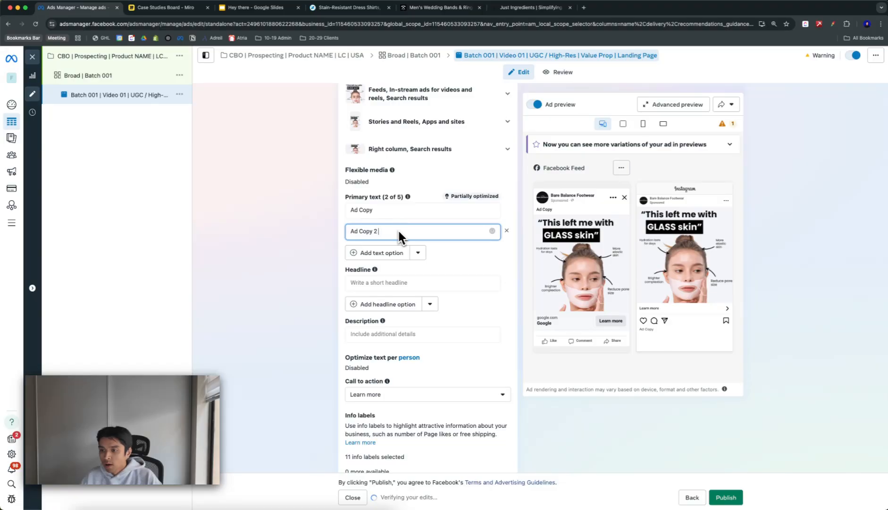
{"action": "left_click", "coordinate": [312, 230]}
{"action": "left_click_drag", "start_coordinate": [310, 236], "coordinate": [343, 239]}
{"action": "left_click", "coordinate": [326, 222]}
{"action": "left_click", "coordinate": [310, 238]}
Enter "Headline 1" as the ad's headline and add a second headline option, "Headline 2"
{"action": "left_click", "coordinate": [385, 286]}
{"action": "type", "text": "H"}
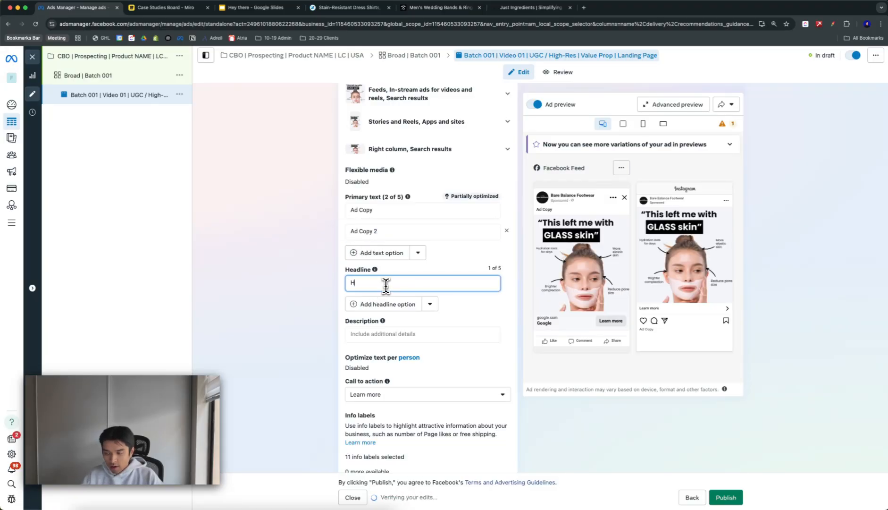
{"action": "type", "text": "eadline 1"}
{"action": "left_click", "coordinate": [406, 305]}
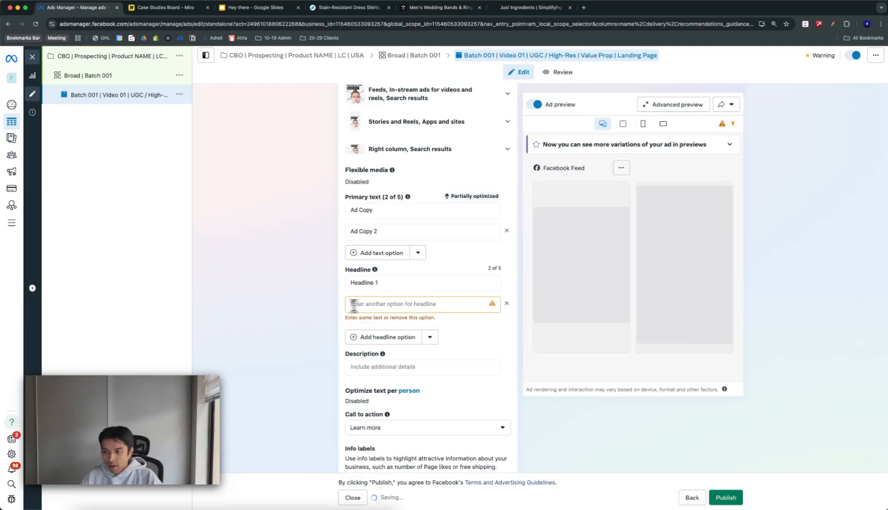
{"action": "type", "text": "Headline 2"}
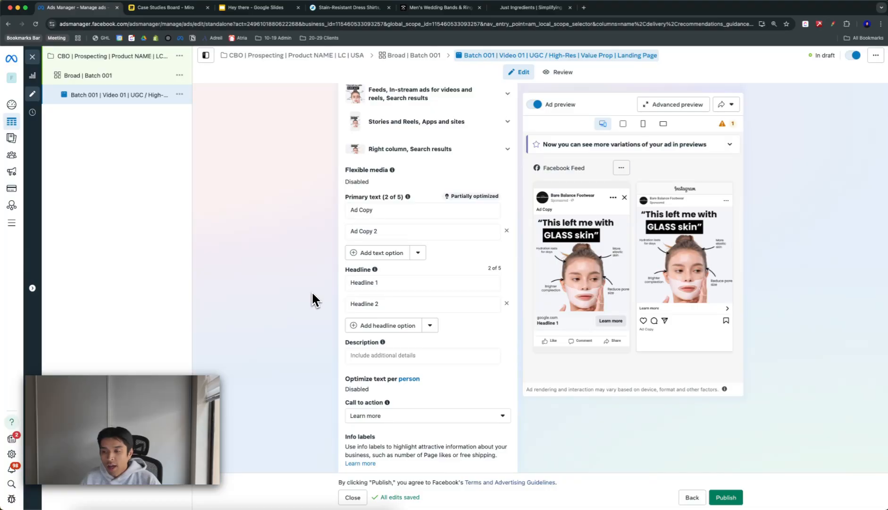
Quick duplicate the Broad | Batch 001 ad set together with its ad in the same campaign
{"action": "scroll", "coordinate": [410, 293], "scroll_direction": "down", "scroll_amount": 6}
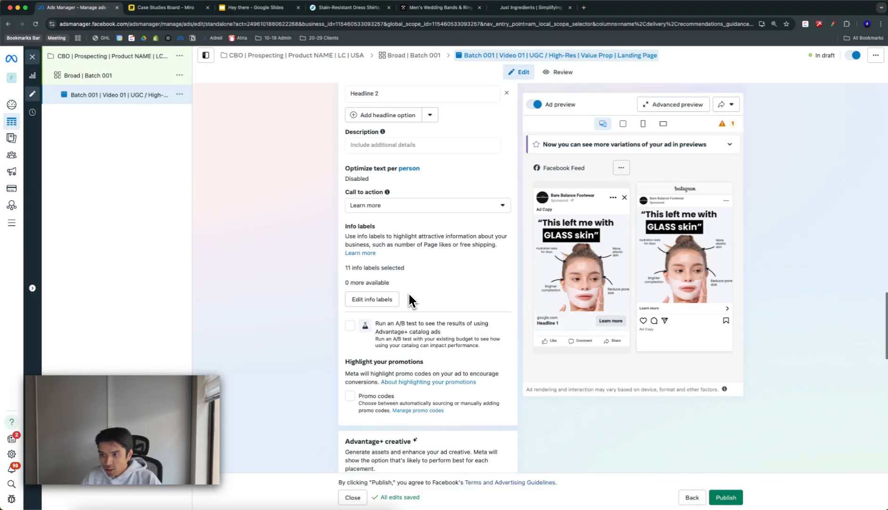
{"action": "scroll", "coordinate": [412, 295], "scroll_direction": "up", "scroll_amount": 15}
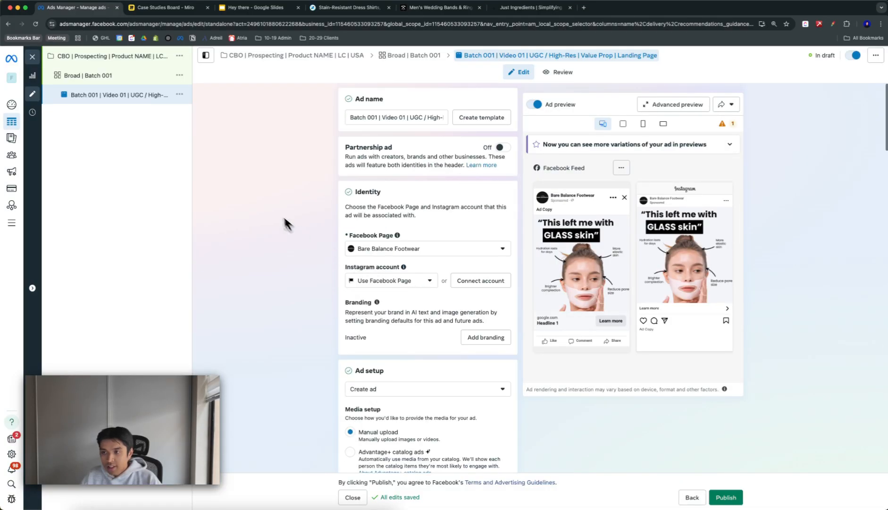
{"action": "left_click", "coordinate": [119, 75]}
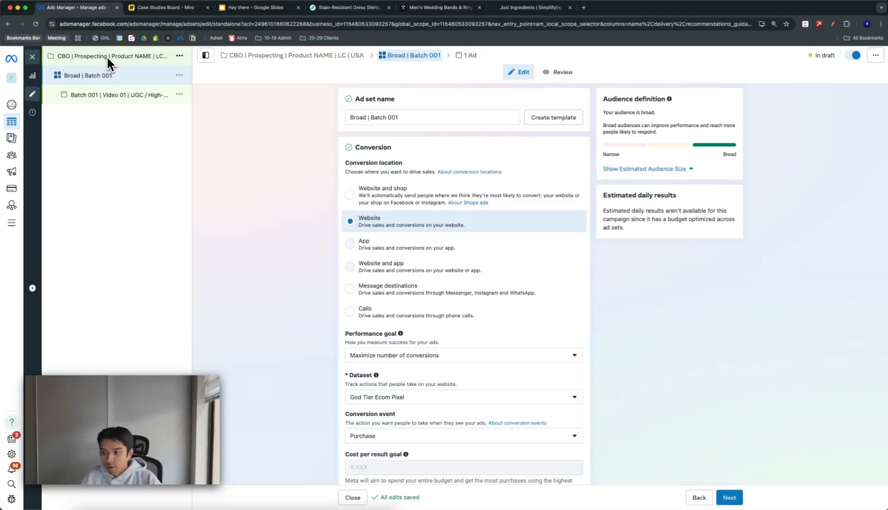
{"action": "left_click", "coordinate": [145, 61]}
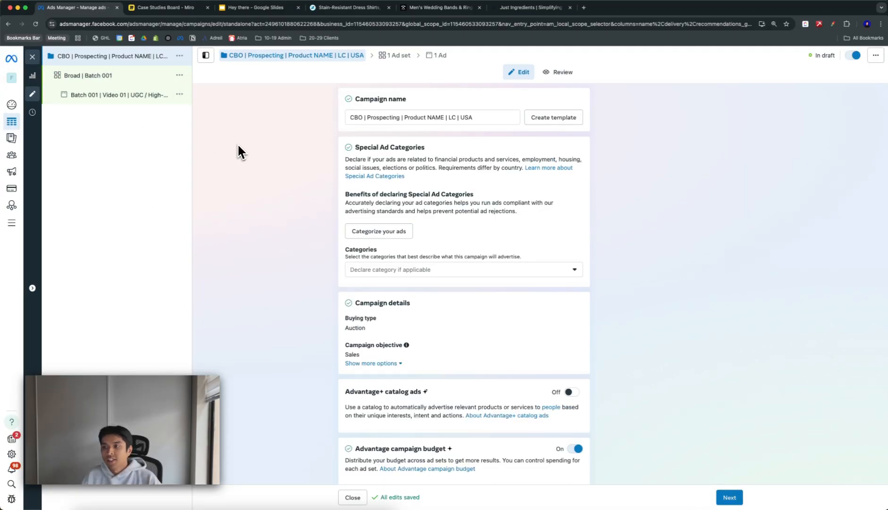
{"action": "left_click", "coordinate": [142, 81]}
{"action": "left_click", "coordinate": [179, 75]}
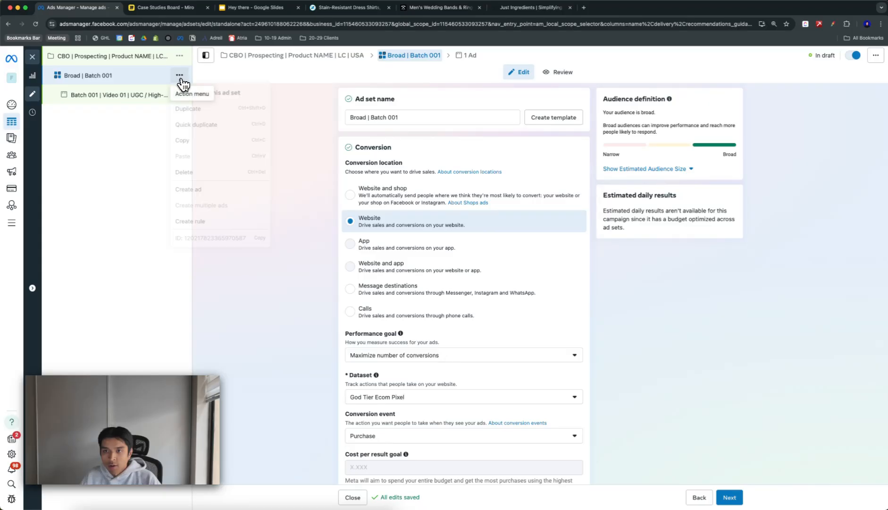
{"action": "left_click", "coordinate": [198, 124]}
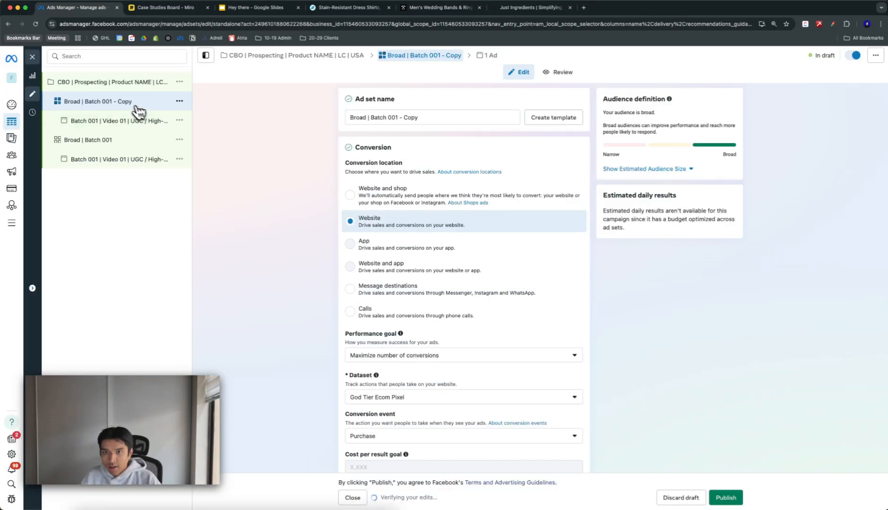
Rename the duplicated ad set "Broad | Batch 002"
{"action": "double_click", "coordinate": [410, 117]}
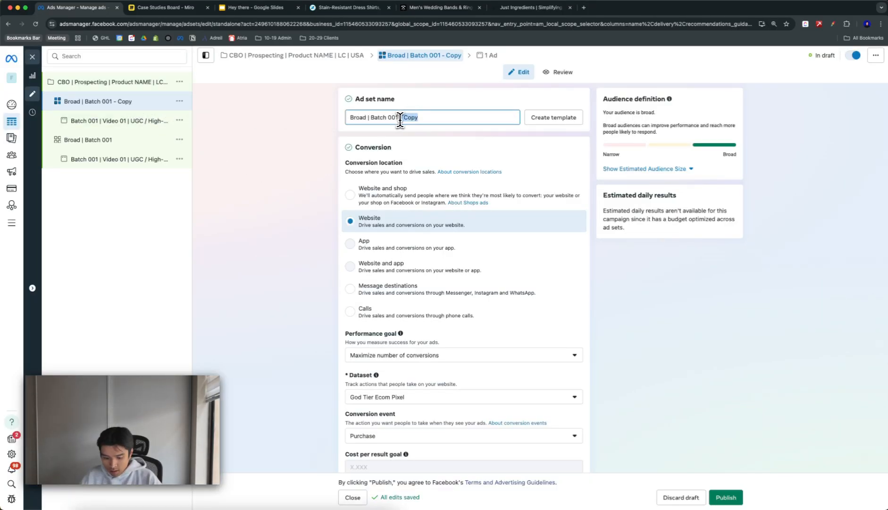
{"action": "type", "text": "Cop2"}
{"action": "key", "text": "BackSpace"}
{"action": "key", "text": "BackSpace"}
{"action": "key", "text": "BackSpace"}
{"action": "key", "text": "BackSpace"}
{"action": "key", "text": "BackSpace"}
{"action": "key", "text": "BackSpace"}
{"action": "key", "text": "BackSpace"}
{"action": "key", "text": "BackSpace"}
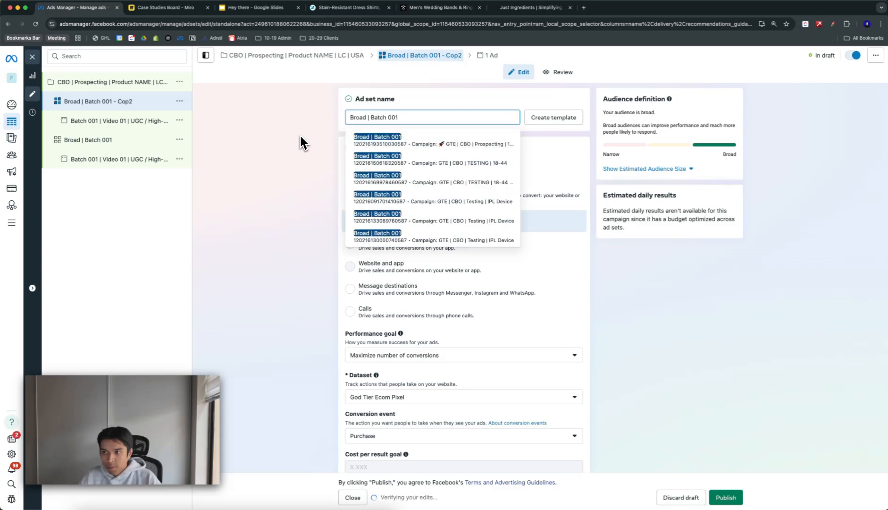
{"action": "type", "text": "2"}
{"action": "left_click", "coordinate": [302, 141]}
Change the batch number in the name of the ad under Broad | Batch 002 to "Batch 002"
{"action": "left_click", "coordinate": [155, 120]}
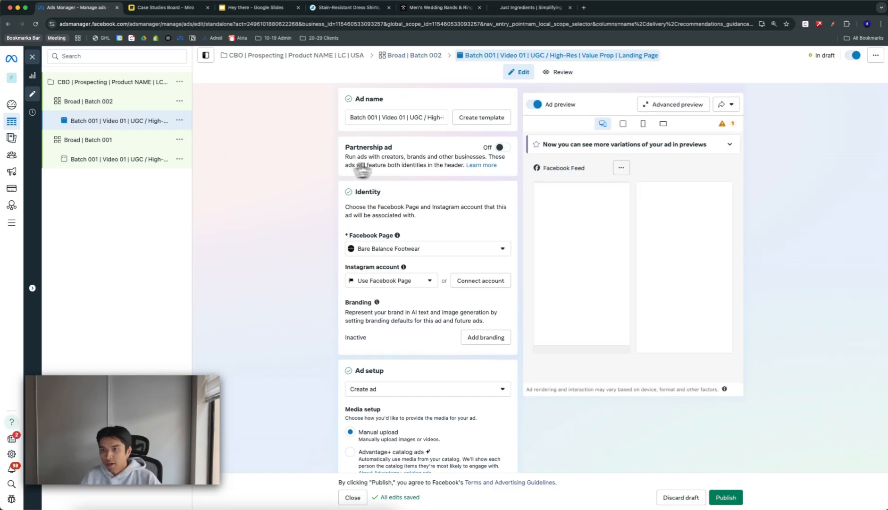
{"action": "left_click", "coordinate": [406, 118]}
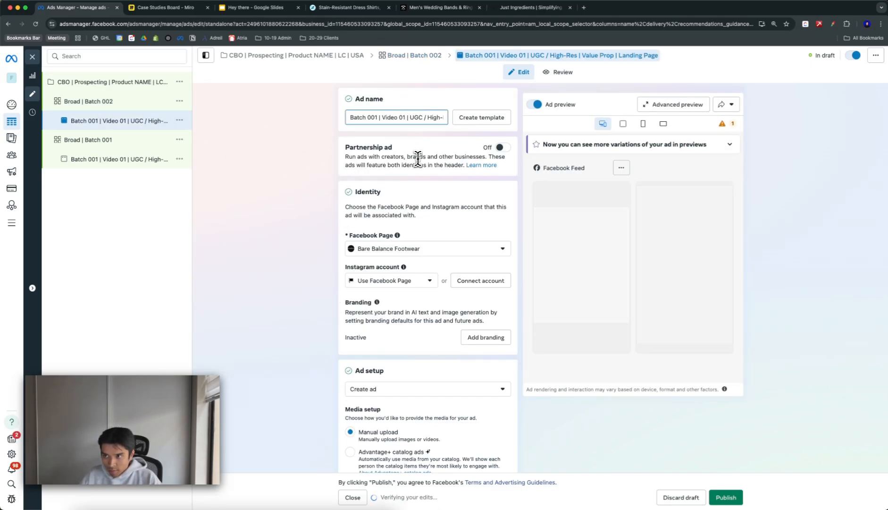
{"action": "key", "text": "BackSpace"}
{"action": "type", "text": "1"}
{"action": "key", "text": "Left"}
{"action": "key", "text": "Left"}
{"action": "key", "text": "Left"}
{"action": "key", "text": "Left"}
{"action": "key", "text": "Left"}
{"action": "key", "text": "Left"}
{"action": "key", "text": "Left"}
{"action": "key", "text": "Left"}
{"action": "key", "text": "Left"}
{"action": "key", "text": "Left"}
{"action": "key", "text": "Left"}
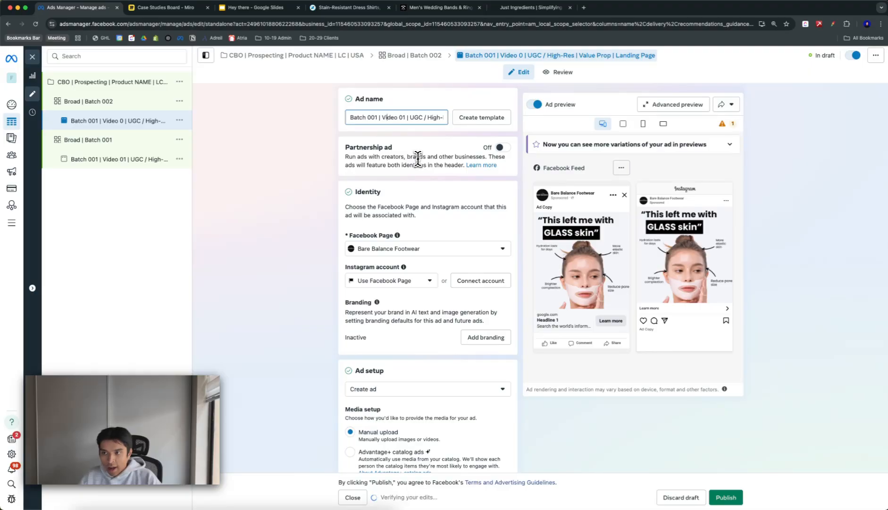
{"action": "key", "text": "BackSpace"}
{"action": "type", "text": "2"}
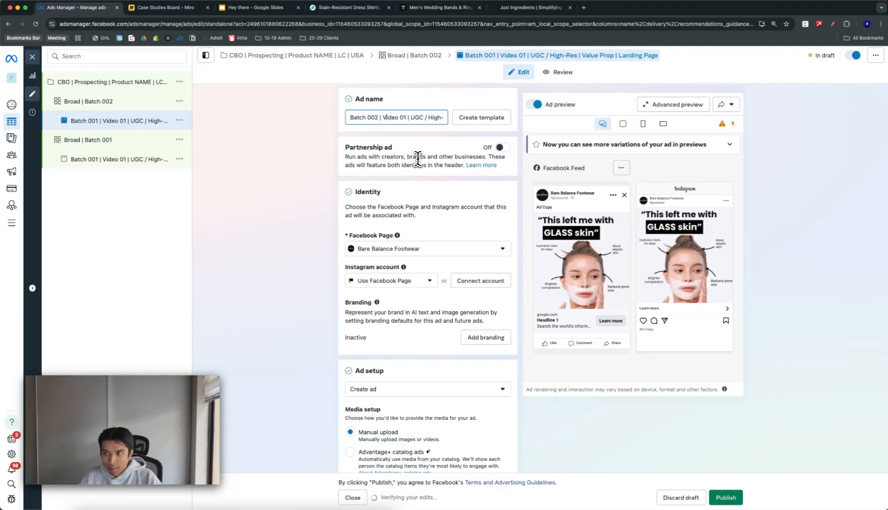
Replace the format word "Video" in the Batch 002 ad's name with "Image"
{"action": "key", "text": "Right"}
{"action": "key", "text": "Right"}
{"action": "key", "text": "Right"}
{"action": "key", "text": "Right"}
{"action": "key", "text": "BackSpace"}
{"action": "key", "text": "BackSpace"}
{"action": "key", "text": "BackSpace"}
{"action": "key", "text": "BackSpace"}
{"action": "key", "text": "BackSpace"}
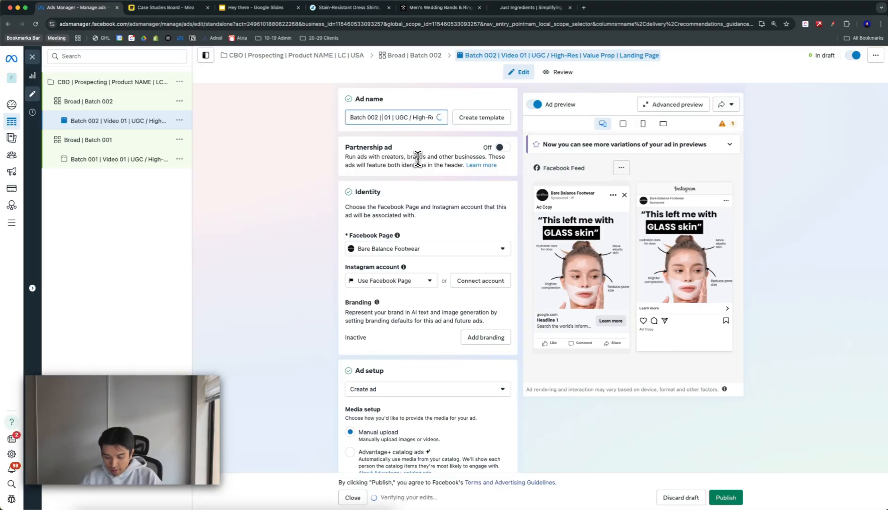
{"action": "type", "text": "Image"}
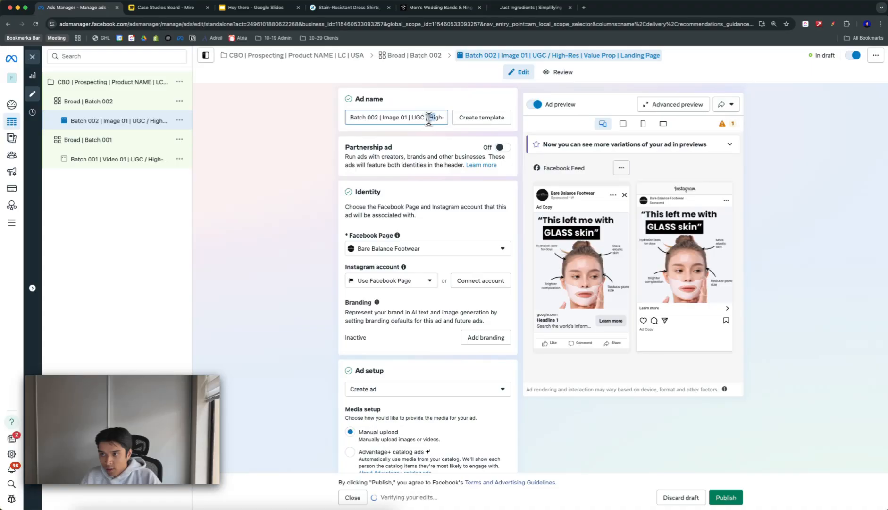
Remove "/ High-Res" from the Batch 002 ad's name and replace "Value Prop" with "Getting Rid of Back Pain"
{"action": "left_click_drag", "start_coordinate": [429, 119], "coordinate": [365, 119]}
{"action": "key", "text": "BackSpace"}
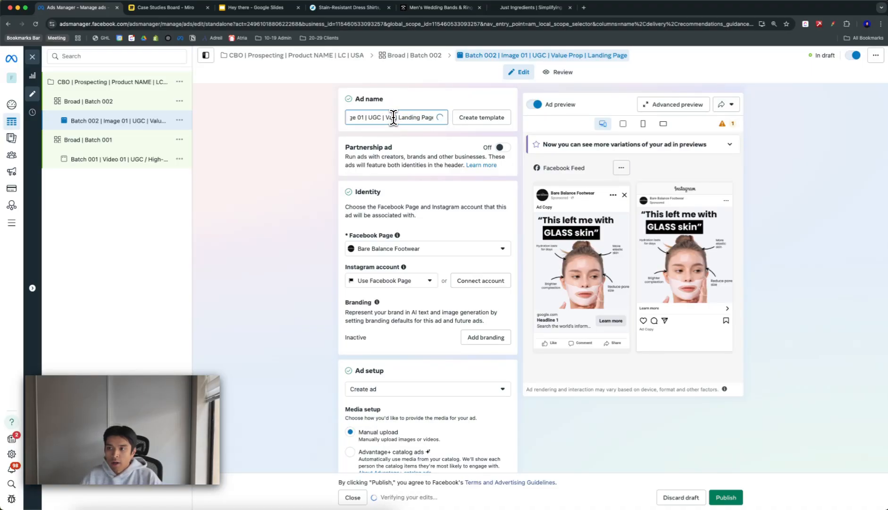
{"action": "key", "text": "BackSpace"}
{"action": "key", "text": "BackSpace"}
{"action": "key", "text": "BackSpace"}
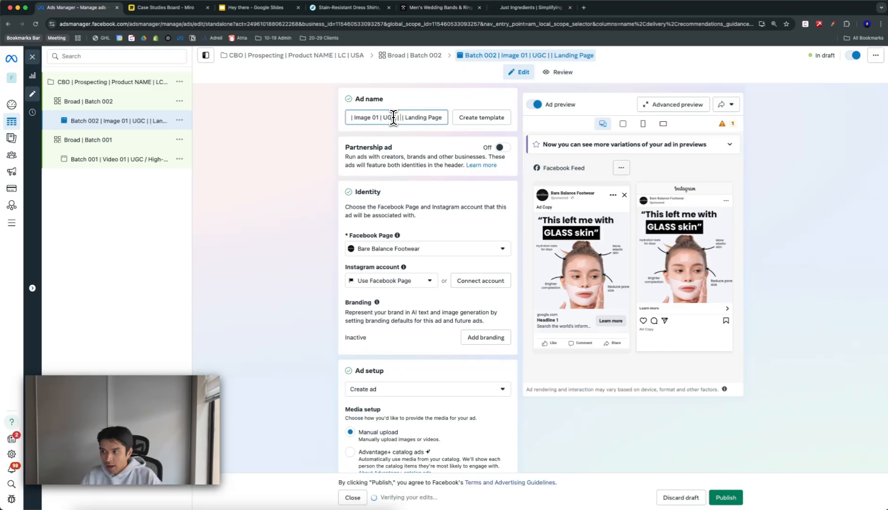
{"action": "type", "text": "Getting Ri"}
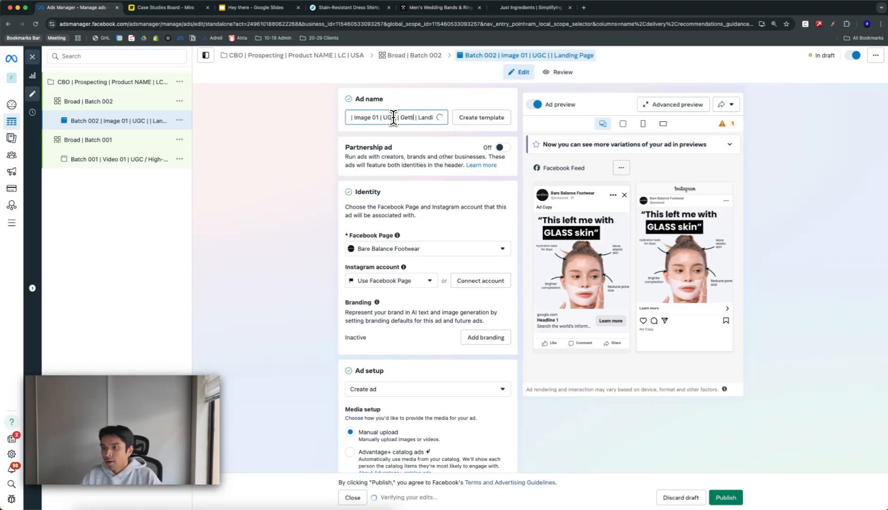
{"action": "type", "text": "d of Back Pain | La"}
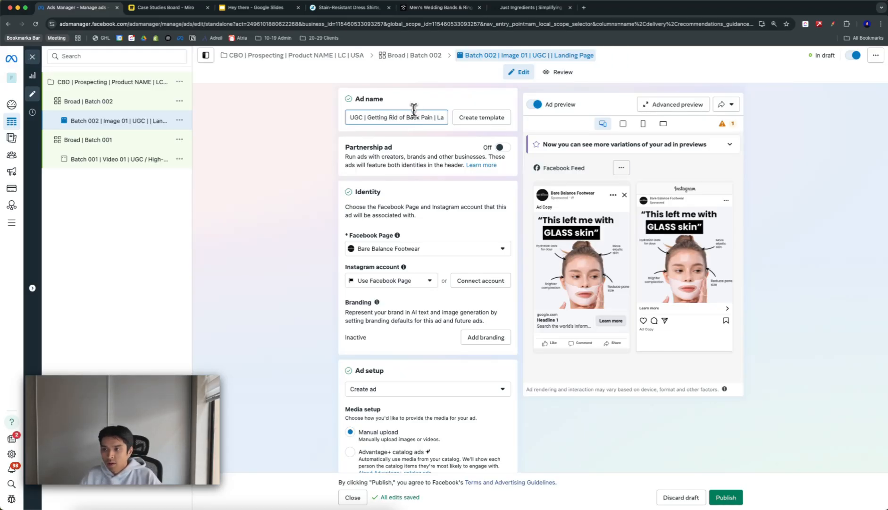
Replace the destination at the end of the Batch 002 ad's name with "[PRODUCT]"
{"action": "scroll", "coordinate": [432, 120], "scroll_direction": "left", "scroll_amount": 3}
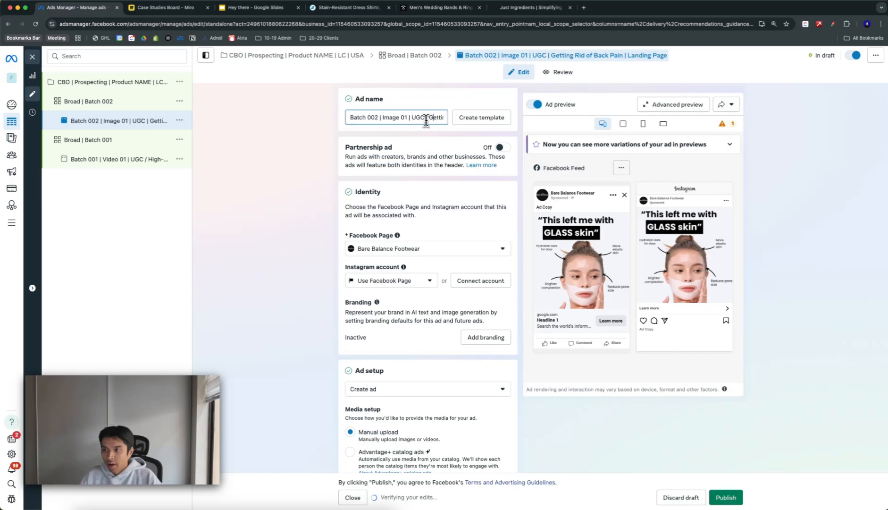
{"action": "left_click_drag", "start_coordinate": [428, 121], "coordinate": [460, 121]}
{"action": "left_click", "coordinate": [411, 118]}
{"action": "left_click_drag", "start_coordinate": [406, 118], "coordinate": [478, 126]}
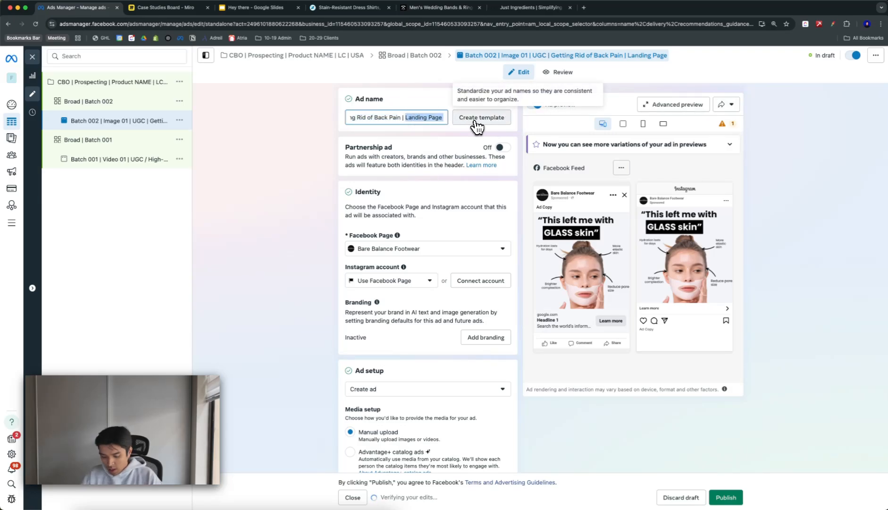
{"action": "type", "text": "Product Page"}
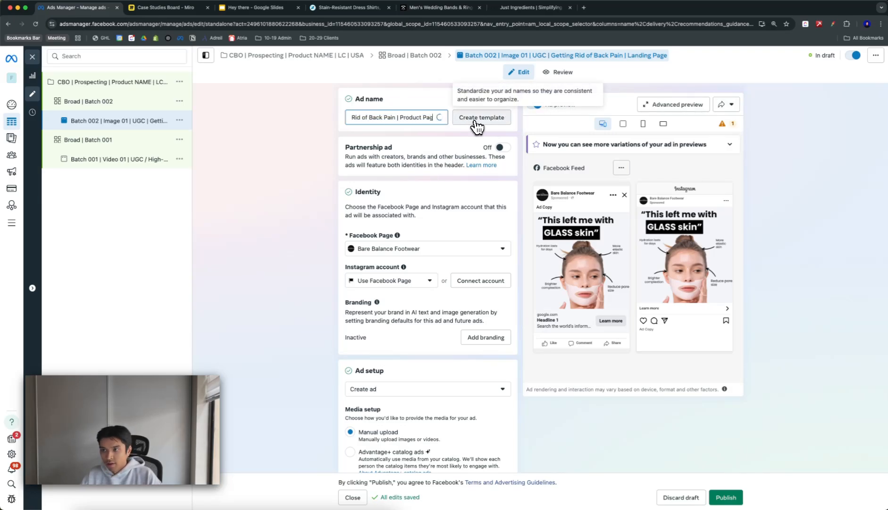
{"action": "left_click", "coordinate": [409, 118]}
{"action": "type", "text": "[PRODUCT]"}
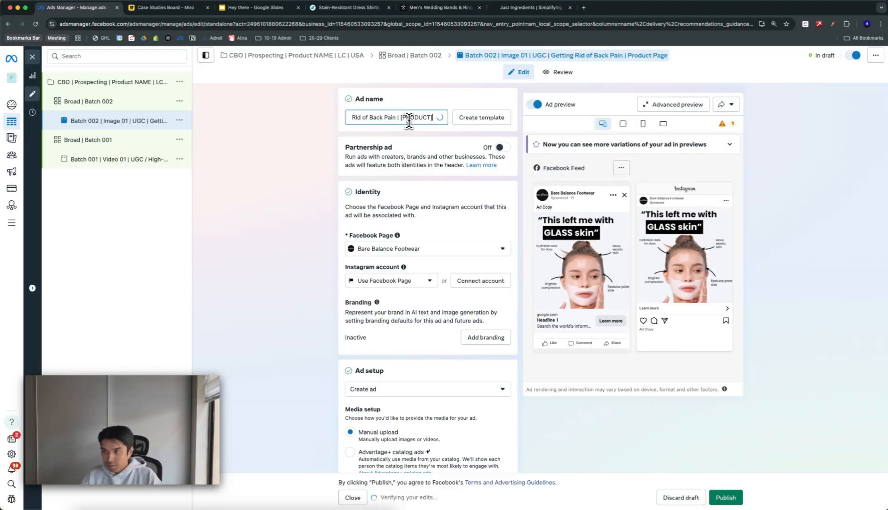
Close the editor and widen the Campaign column in the campaigns table so the names can be read
{"action": "left_click", "coordinate": [96, 83]}
{"action": "left_click", "coordinate": [33, 56]}
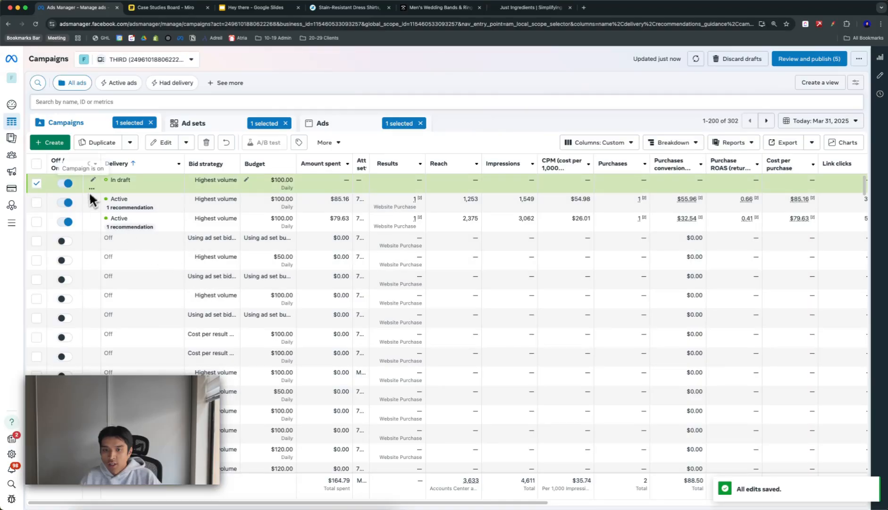
{"action": "left_click_drag", "start_coordinate": [101, 163], "coordinate": [181, 165]}
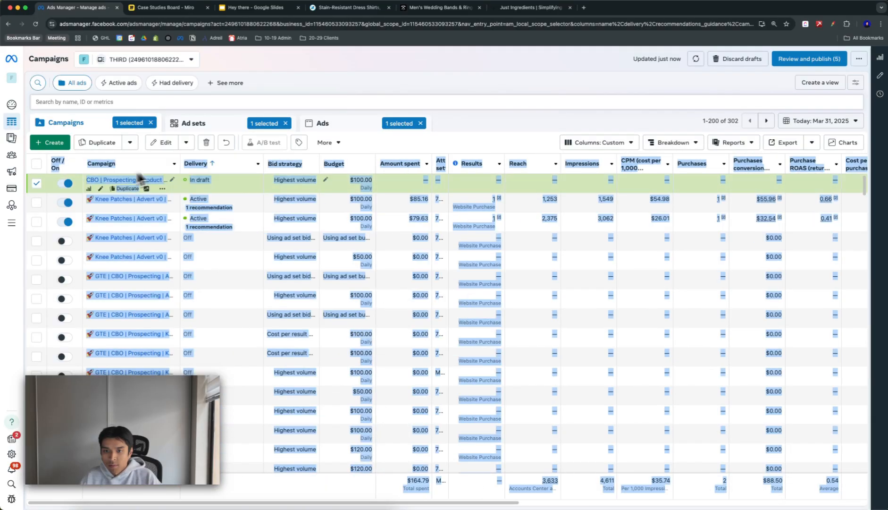
Open the new CBO campaign's ad sets and duplicate the Broad | Batch 002 ad set once within the original campaign
{"action": "left_click", "coordinate": [112, 181]}
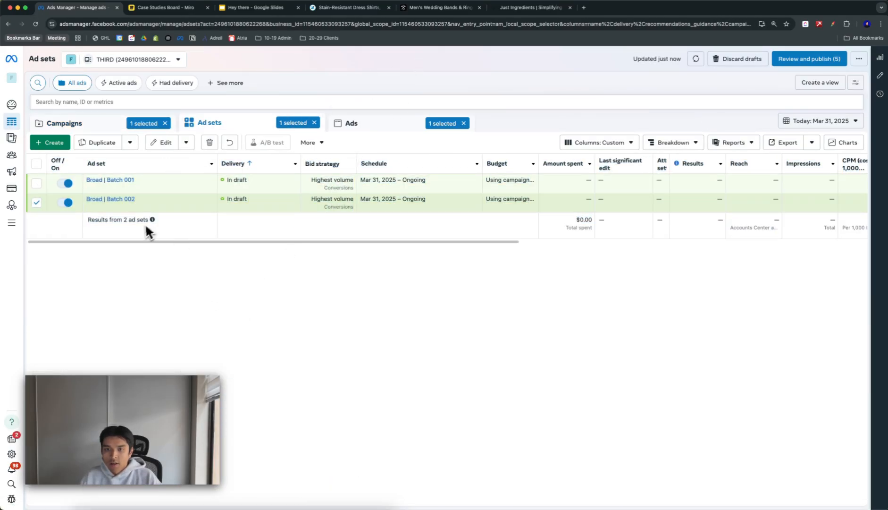
{"action": "left_click", "coordinate": [36, 202]}
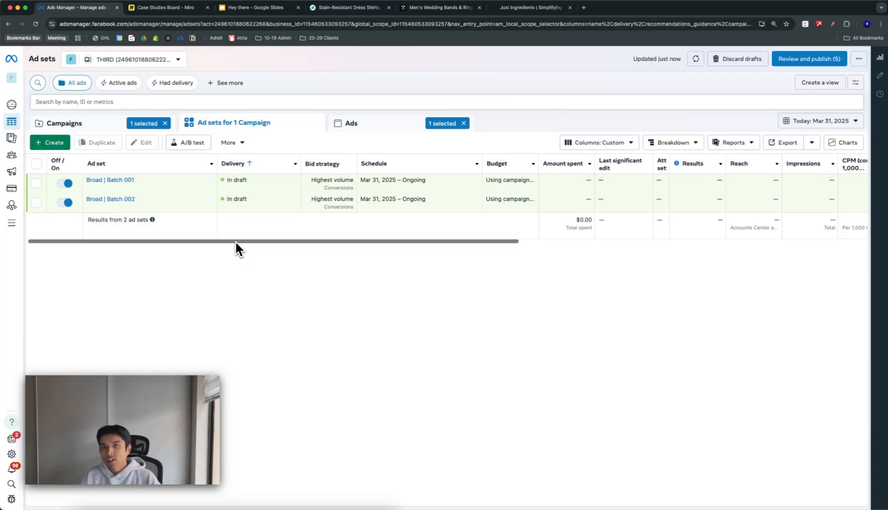
{"action": "left_click", "coordinate": [165, 208]}
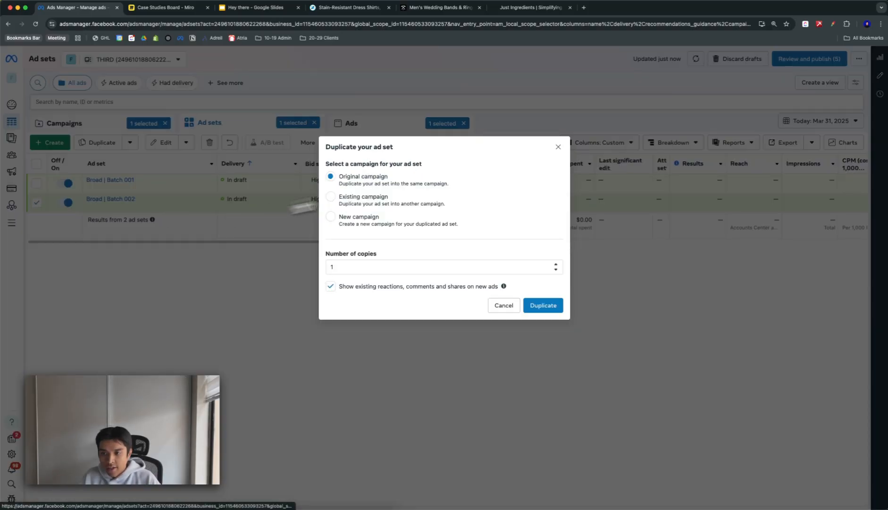
{"action": "left_click", "coordinate": [544, 308]}
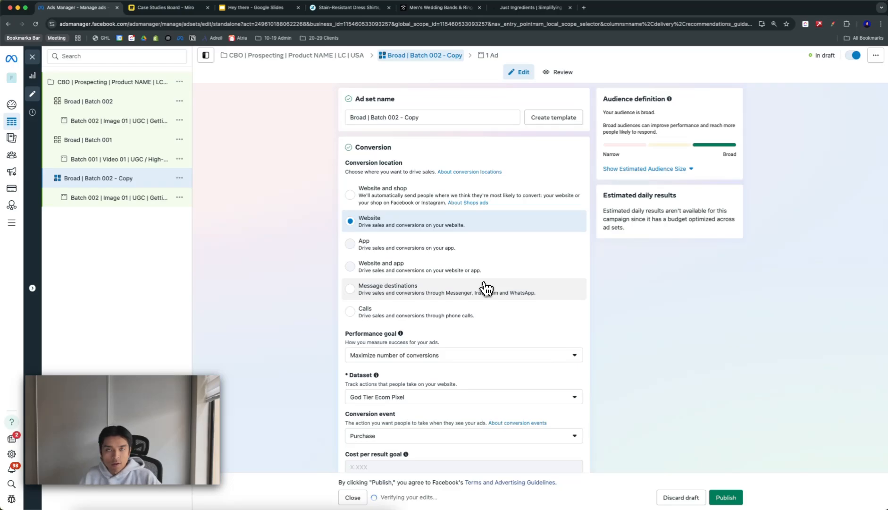
Remove the "- Copy" suffix from the duplicated ad set's name
{"action": "left_click", "coordinate": [409, 117]}
{"action": "key", "text": "BackSpace"}
{"action": "key", "text": "BackSpace"}
{"action": "key", "text": "BackSpace"}
{"action": "key", "text": "BackSpace"}
{"action": "key", "text": "BackSpace"}
{"action": "key", "text": "BackSpace"}
{"action": "key", "text": "BackSpace"}
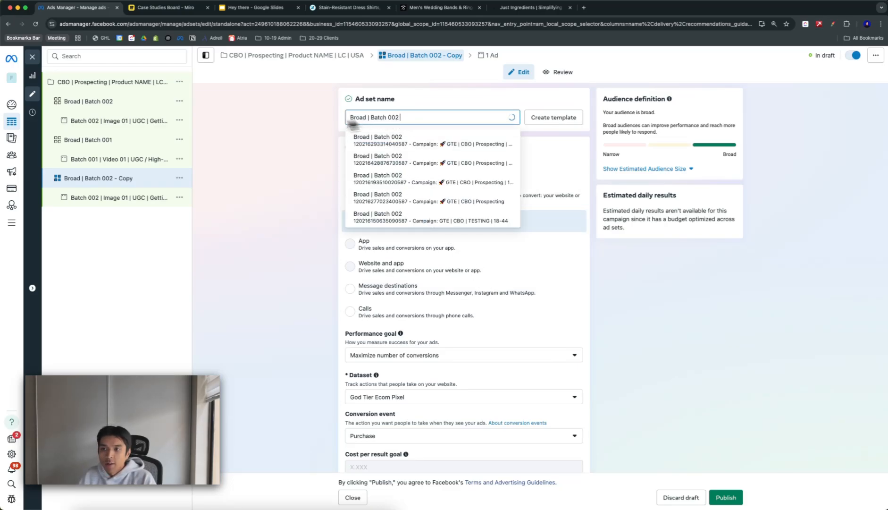
{"action": "left_click", "coordinate": [283, 126]}
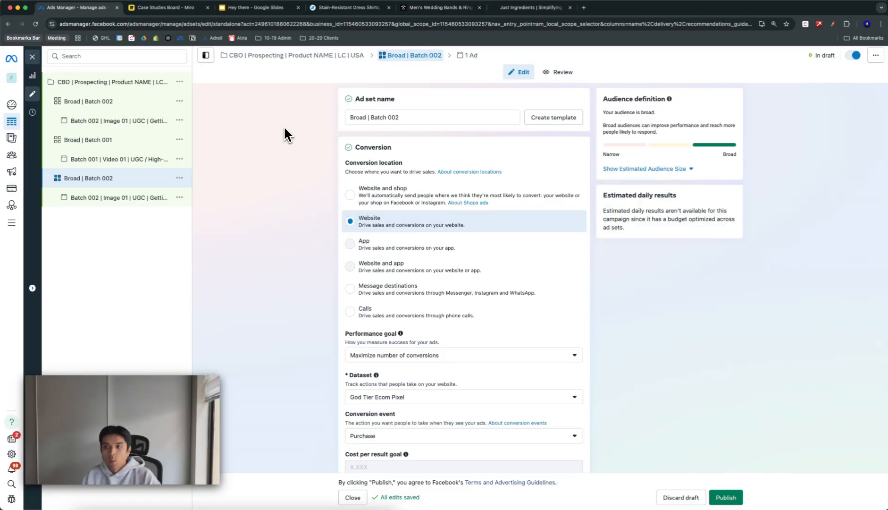
Replace "Batch 002" in the duplicated ad set's name with "Winners"
{"action": "double_click", "coordinate": [406, 117]}
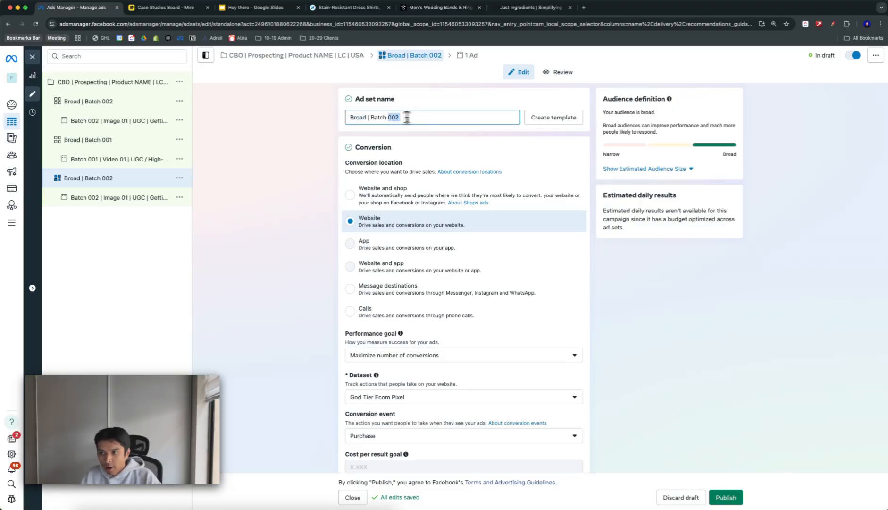
{"action": "left_click_drag", "start_coordinate": [407, 117], "coordinate": [371, 118]}
{"action": "type", "text": "Wine"}
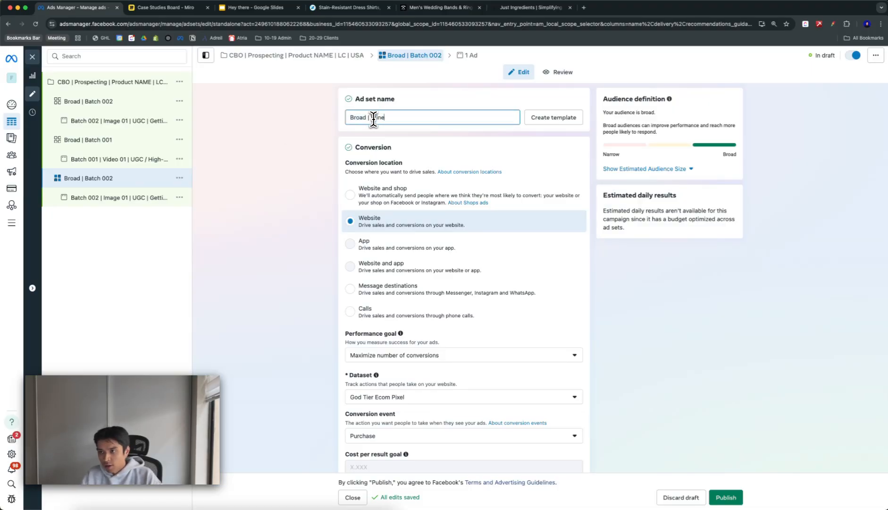
{"action": "key", "text": "BackSpace"}
{"action": "type", "text": "ners"}
{"action": "left_click", "coordinate": [276, 161]}
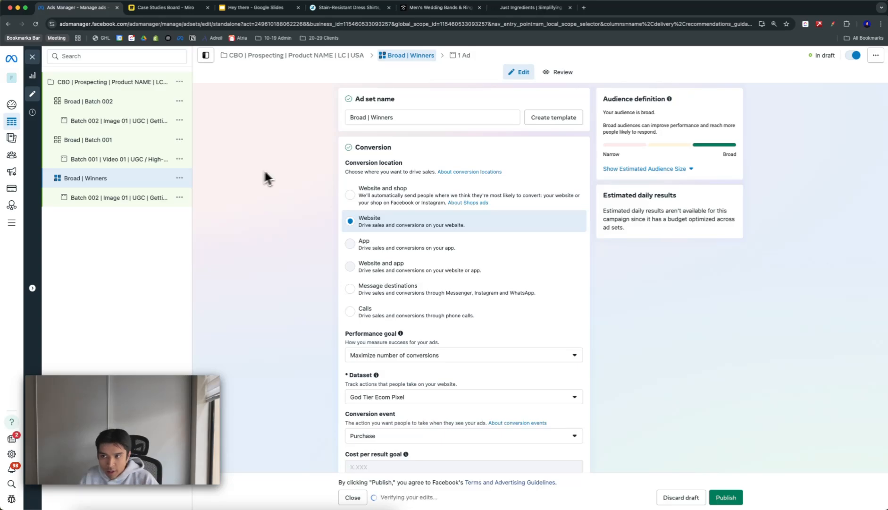
Open the ad inside the Broad | Winners ad set and replace "Batch 002" in its name with "Post ID"
{"action": "left_click", "coordinate": [459, 55]}
{"action": "triple_click", "coordinate": [389, 118]}
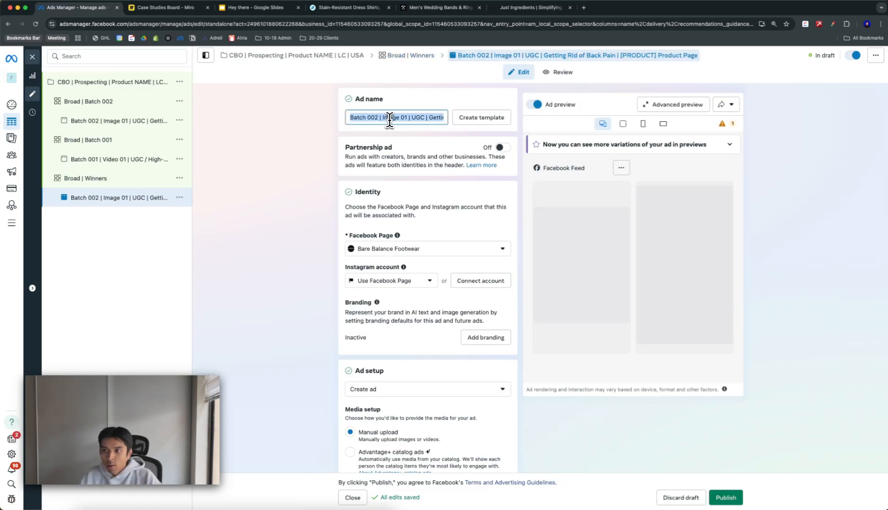
{"action": "left_click", "coordinate": [389, 117]}
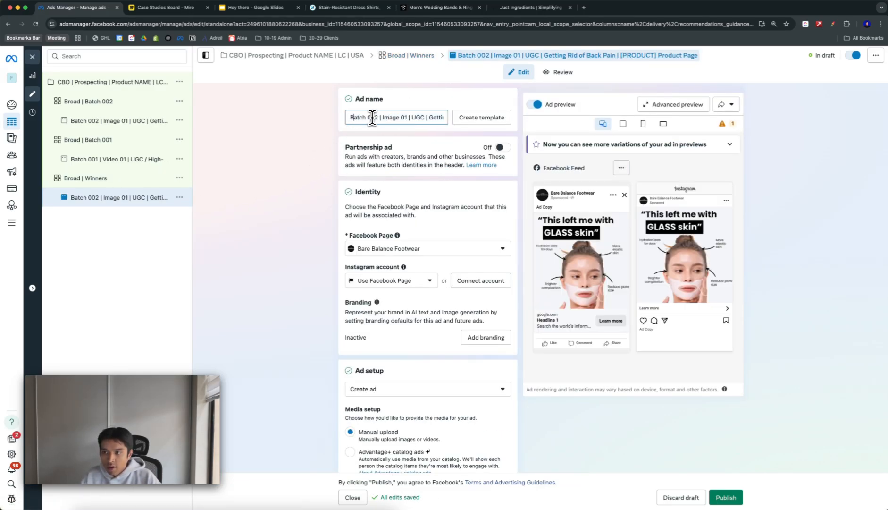
{"action": "left_click_drag", "start_coordinate": [377, 118], "coordinate": [349, 120]}
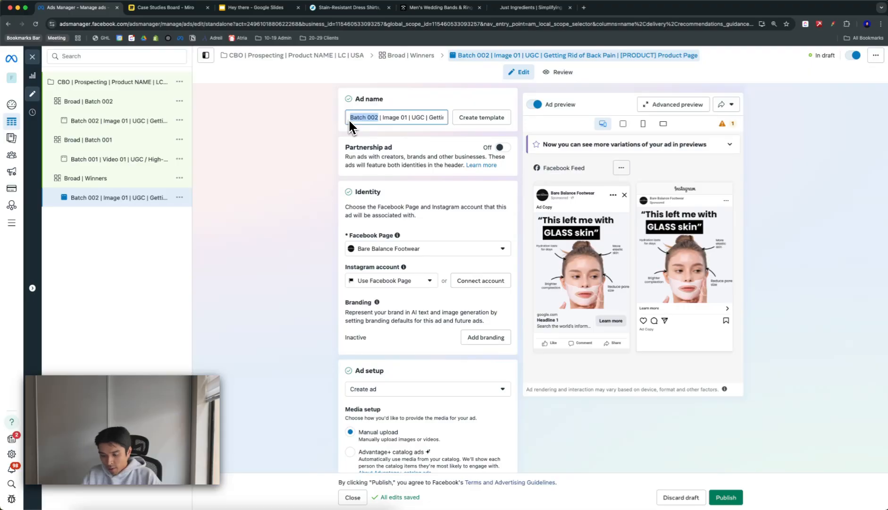
{"action": "type", "text": "Post ID"}
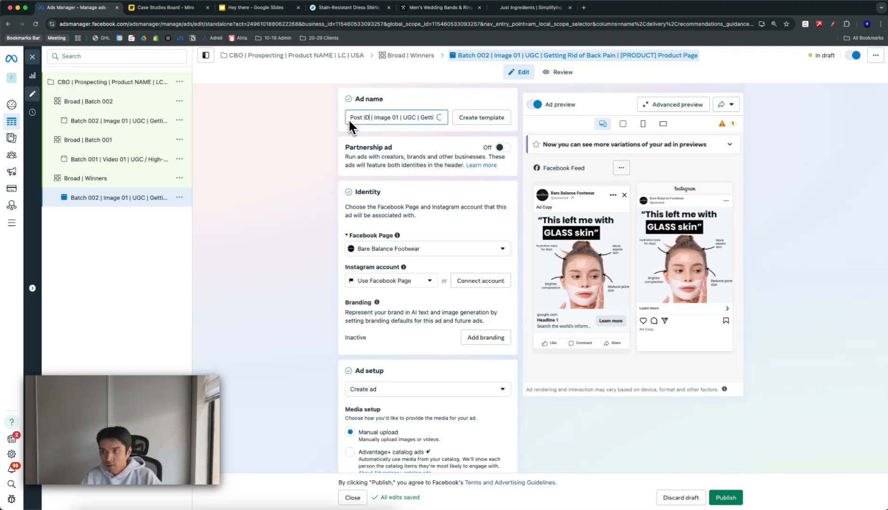
{"action": "left_click", "coordinate": [338, 133]}
{"action": "left_click", "coordinate": [419, 118]}
{"action": "left_click_drag", "start_coordinate": [356, 118], "coordinate": [490, 124]}
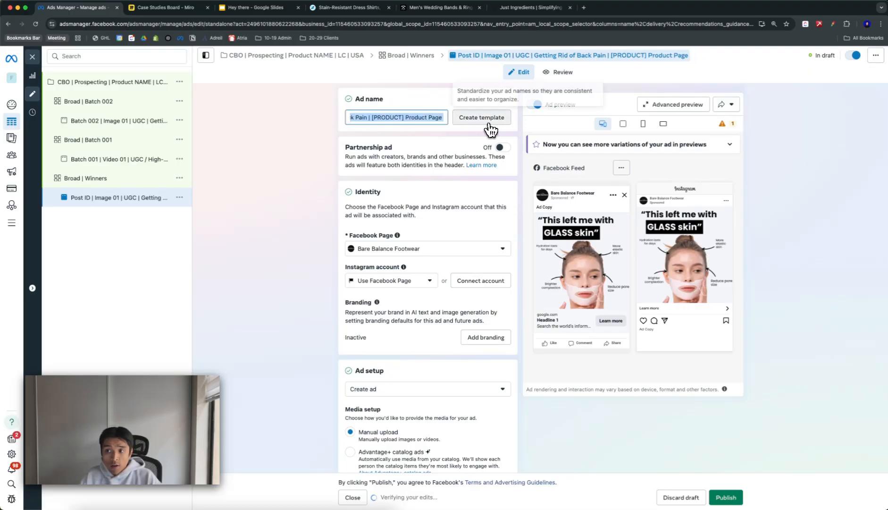
{"action": "left_click", "coordinate": [338, 128]}
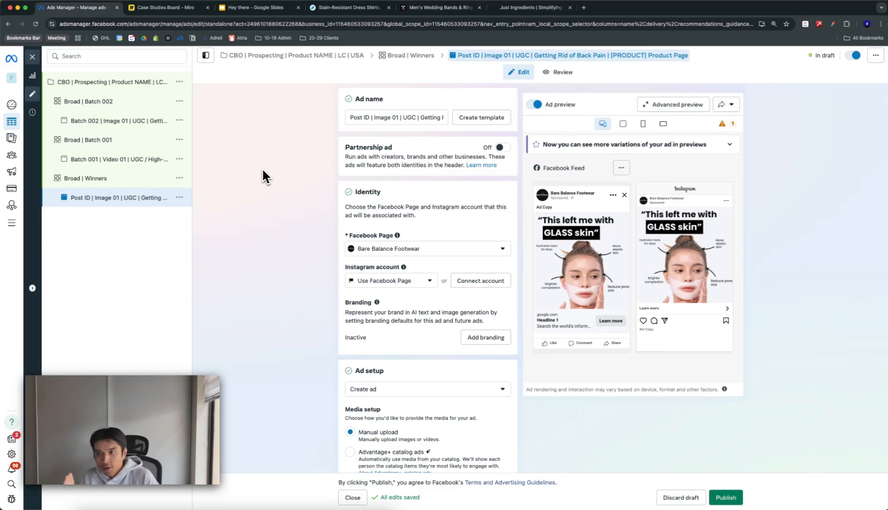
Close the ad editor and deselect the Broad | Winners ad set in the ad sets table
{"action": "left_click", "coordinate": [118, 179]}
{"action": "left_click", "coordinate": [32, 57]}
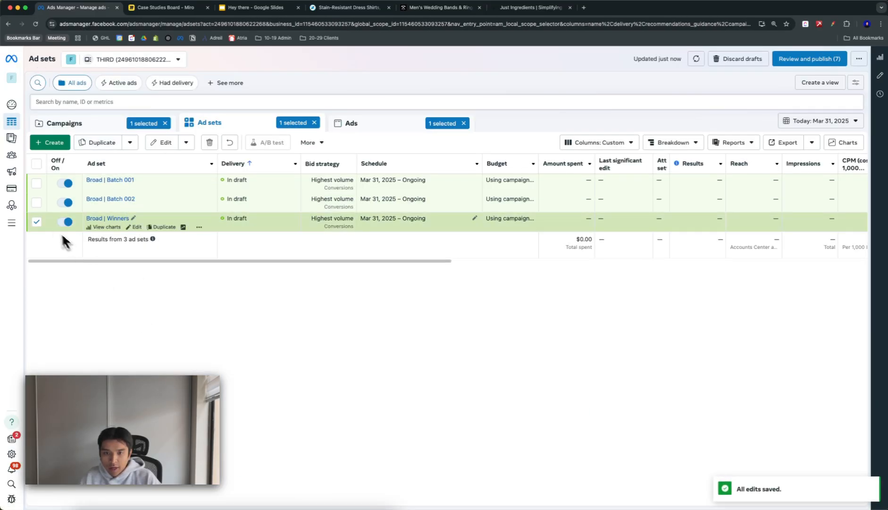
{"action": "left_click", "coordinate": [36, 222]}
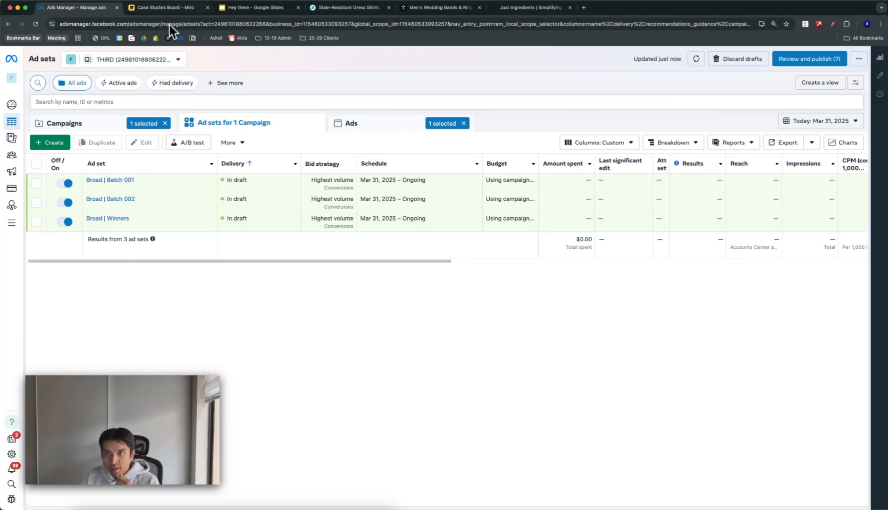
Glance at the Miro case studies board, return to Ads Manager and review the CBO campaign's Advantage campaign budget settings
{"action": "left_click", "coordinate": [163, 7]}
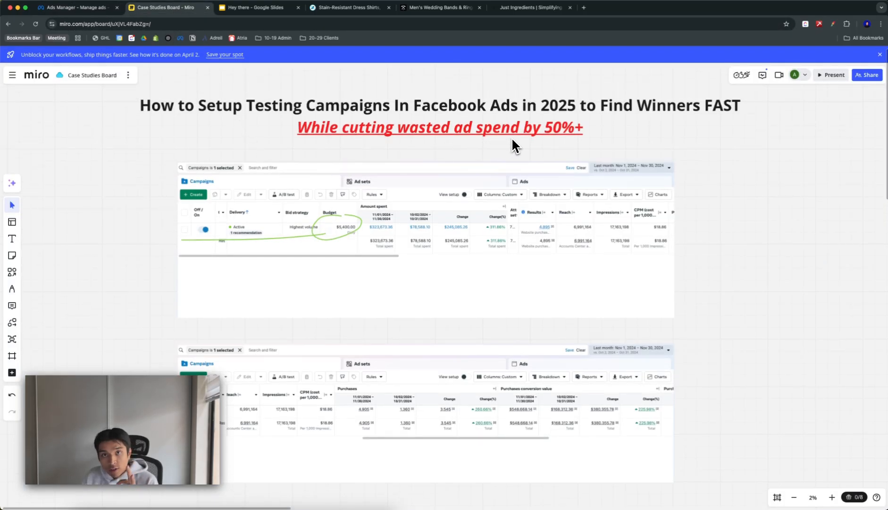
{"action": "left_click", "coordinate": [95, 8]}
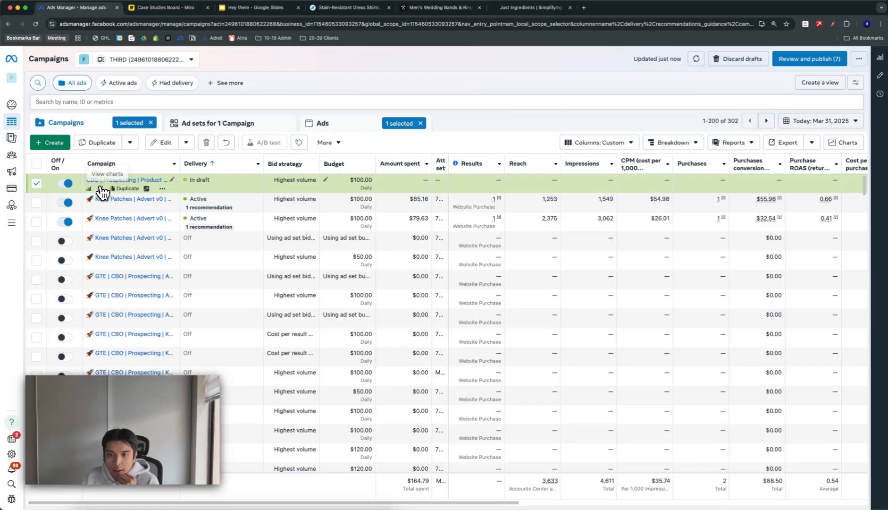
{"action": "left_click", "coordinate": [103, 192]}
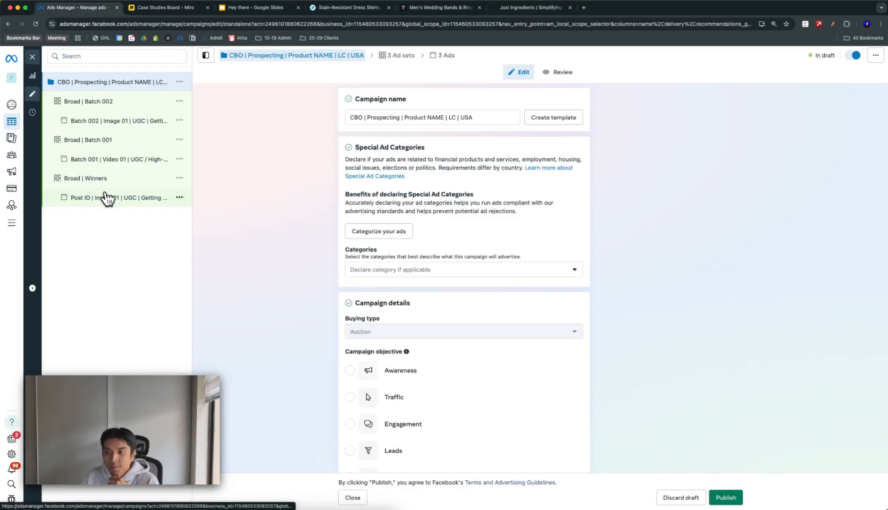
{"action": "scroll", "coordinate": [274, 227], "scroll_direction": "down", "scroll_amount": 8}
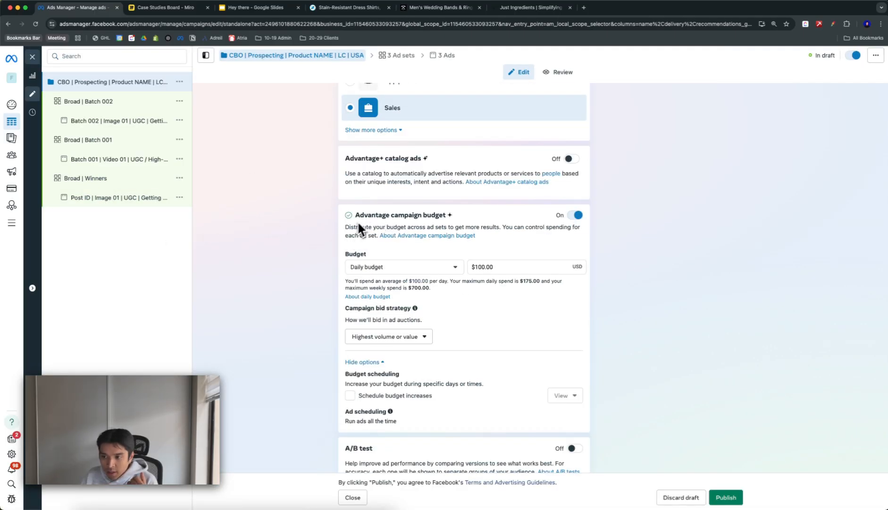
{"action": "left_click_drag", "start_coordinate": [347, 227], "coordinate": [481, 236]}
{"action": "left_click", "coordinate": [509, 234]}
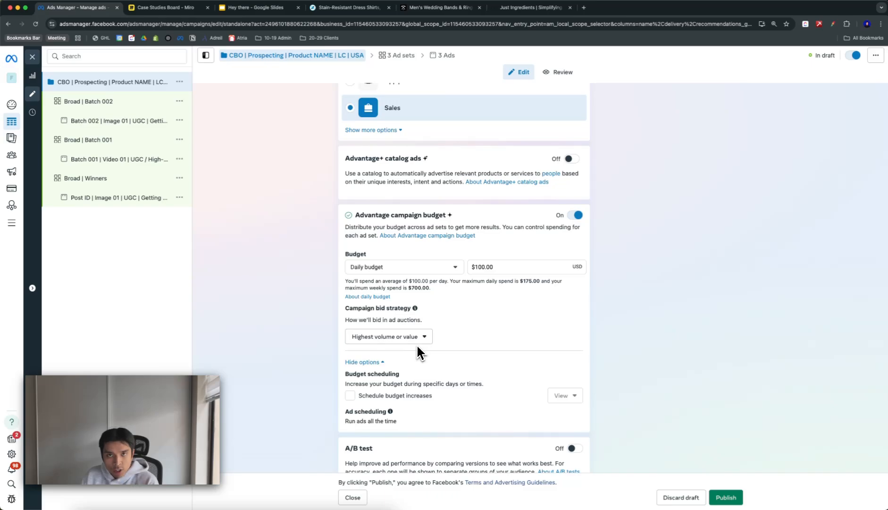
Review the Broad | Batch 001 ad set's conversion settings, close the editor and clear the ad set selection
{"action": "left_click", "coordinate": [131, 141]}
{"action": "scroll", "coordinate": [413, 274], "scroll_direction": "down", "scroll_amount": 4}
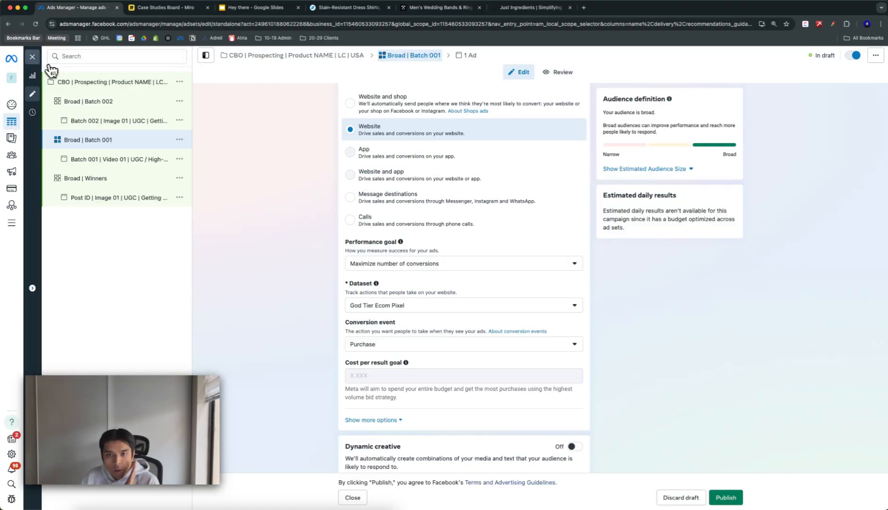
{"action": "left_click", "coordinate": [32, 57]}
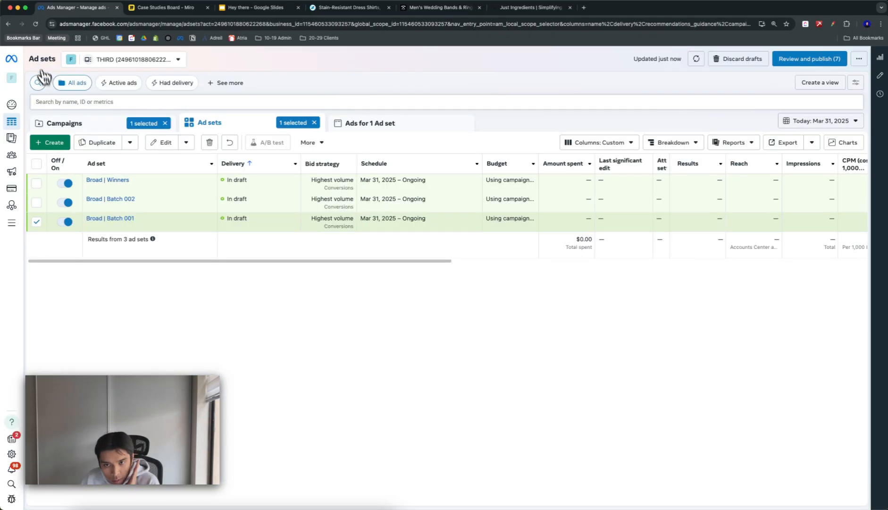
{"action": "left_click", "coordinate": [39, 223]}
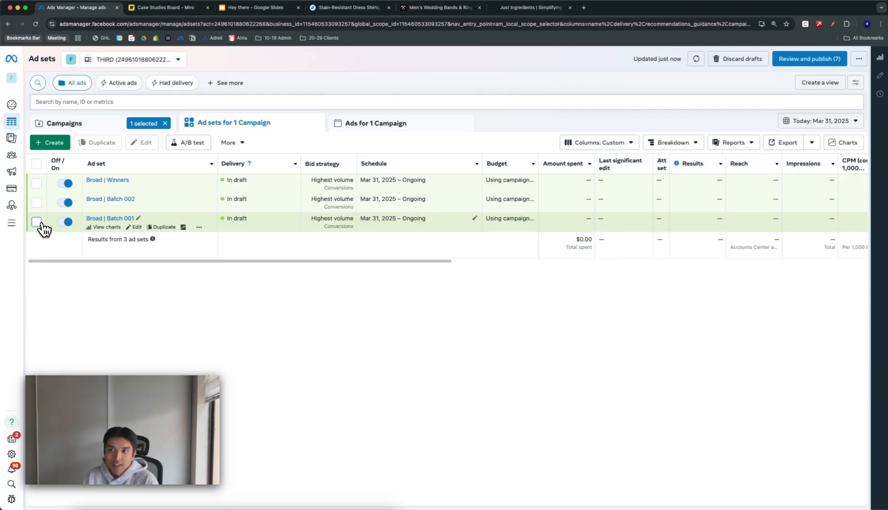
{"action": "left_click", "coordinate": [38, 186]}
{"action": "left_click", "coordinate": [38, 187]}
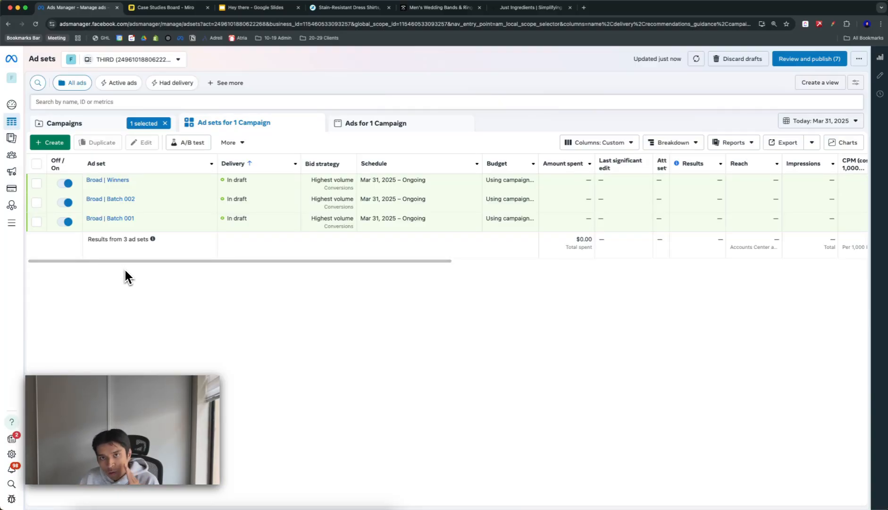
Switch to the Case Studies Board in Miro, comparing it with the campaign's ad sets in Ads Manager
{"action": "left_click", "coordinate": [150, 8]}
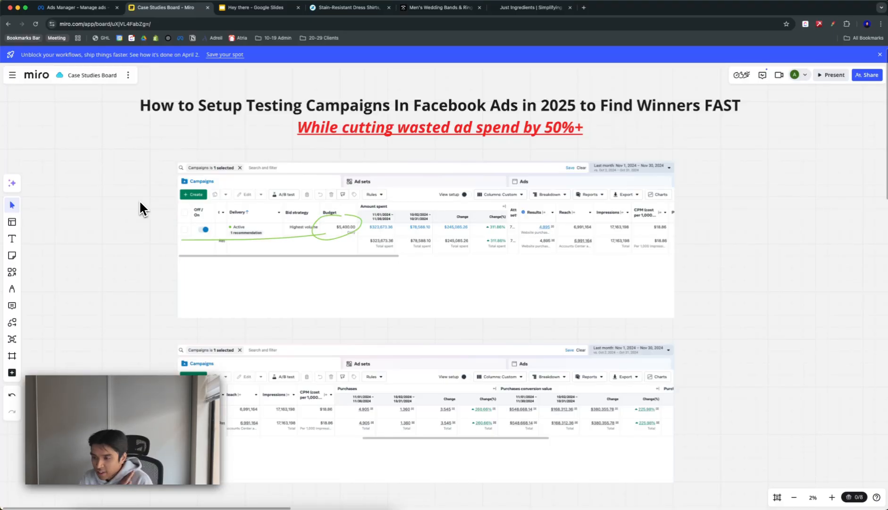
{"action": "left_click", "coordinate": [73, 8]}
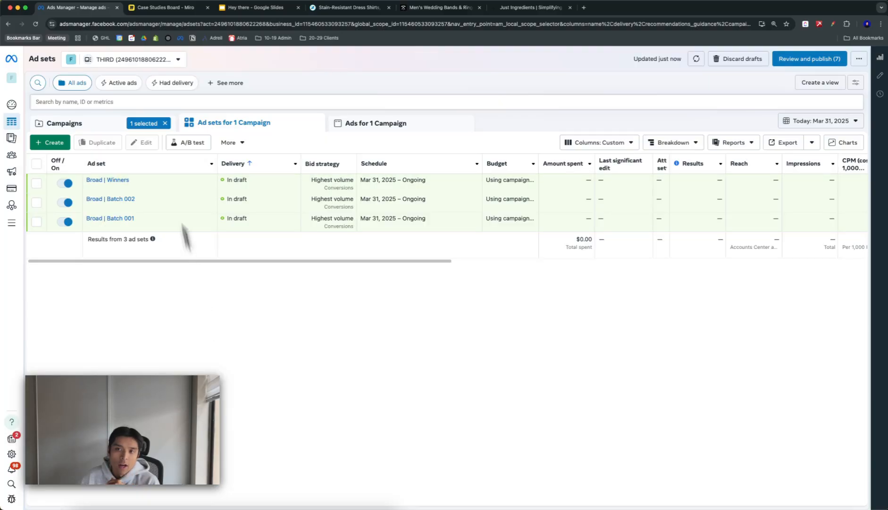
{"action": "left_click", "coordinate": [161, 8]}
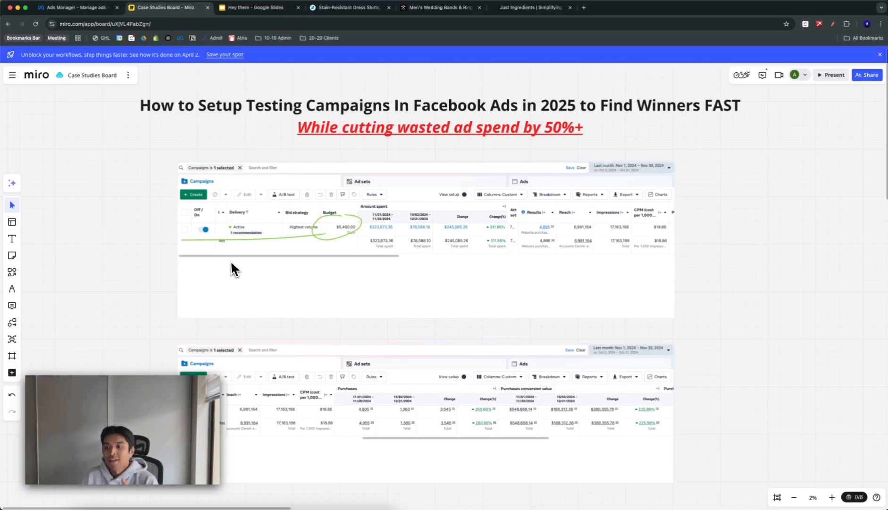